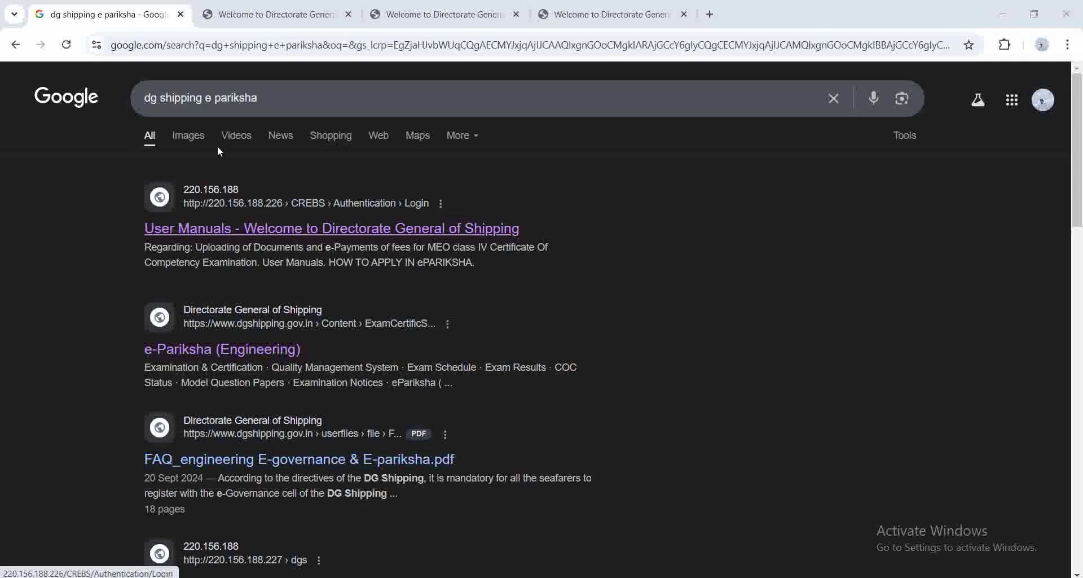
Step: Review the ePariksha new-user registration page and the CREBS login page, and bring up the application form's Center Details
{"action": "left_click", "coordinate": [243, 22]}
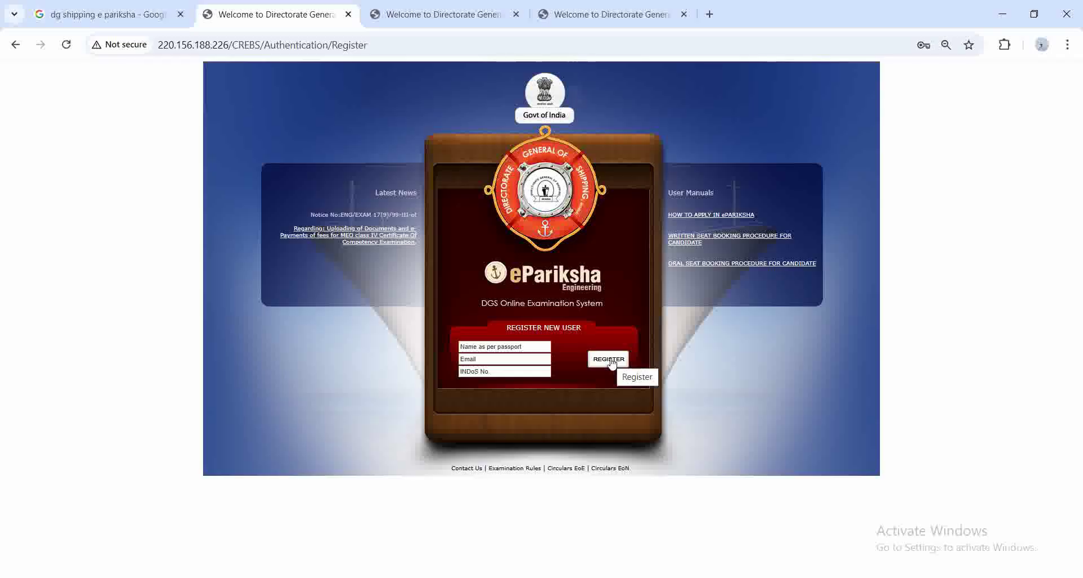
{"action": "left_click", "coordinate": [445, 14]}
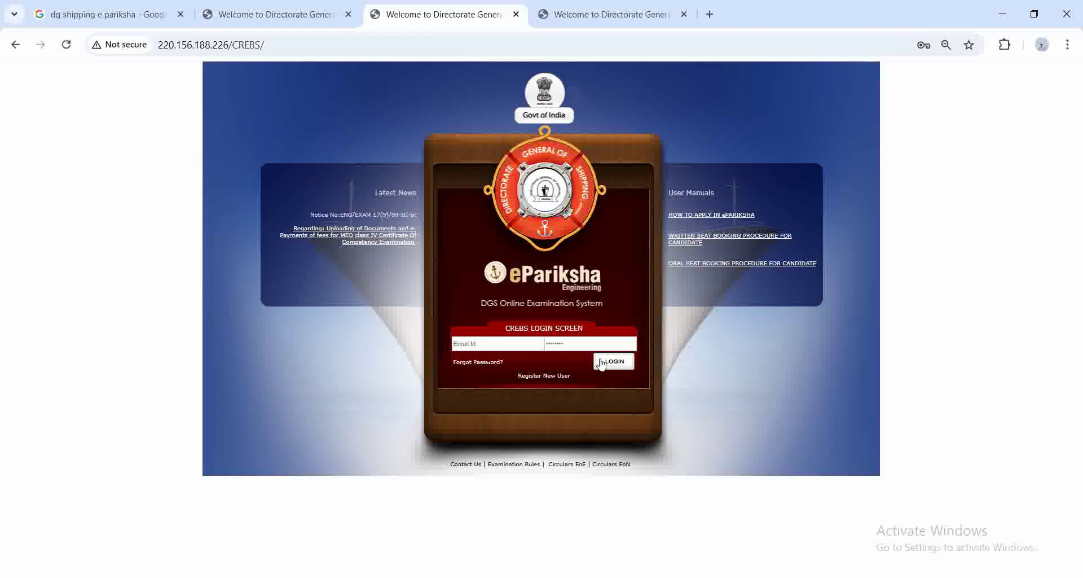
{"action": "left_click", "coordinate": [617, 23]}
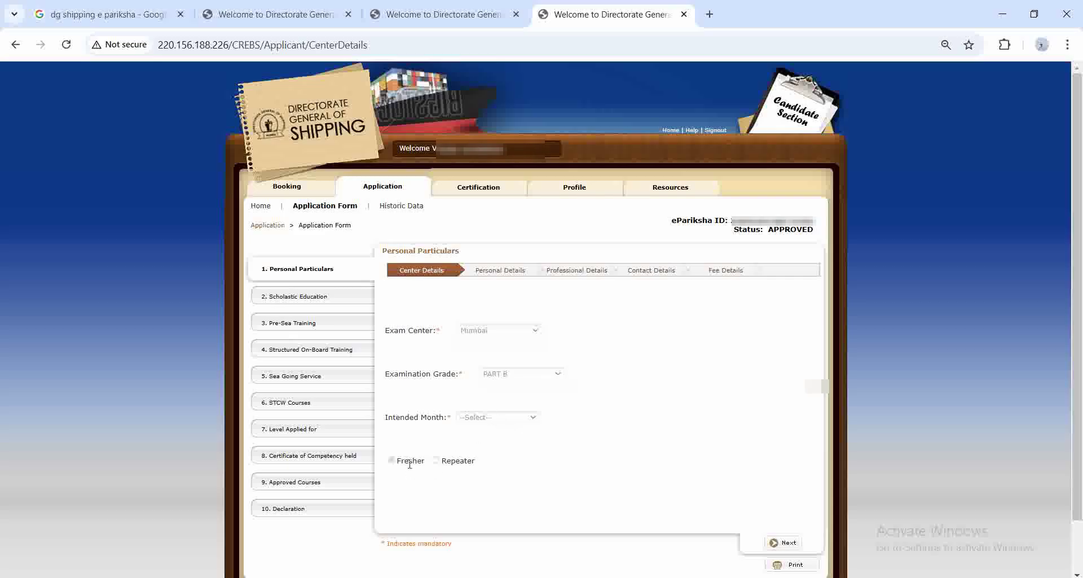
Step: Advance to Personal Details, dismiss the translation prompt, and view the list of supporting documents for that section
{"action": "left_click", "coordinate": [787, 542]}
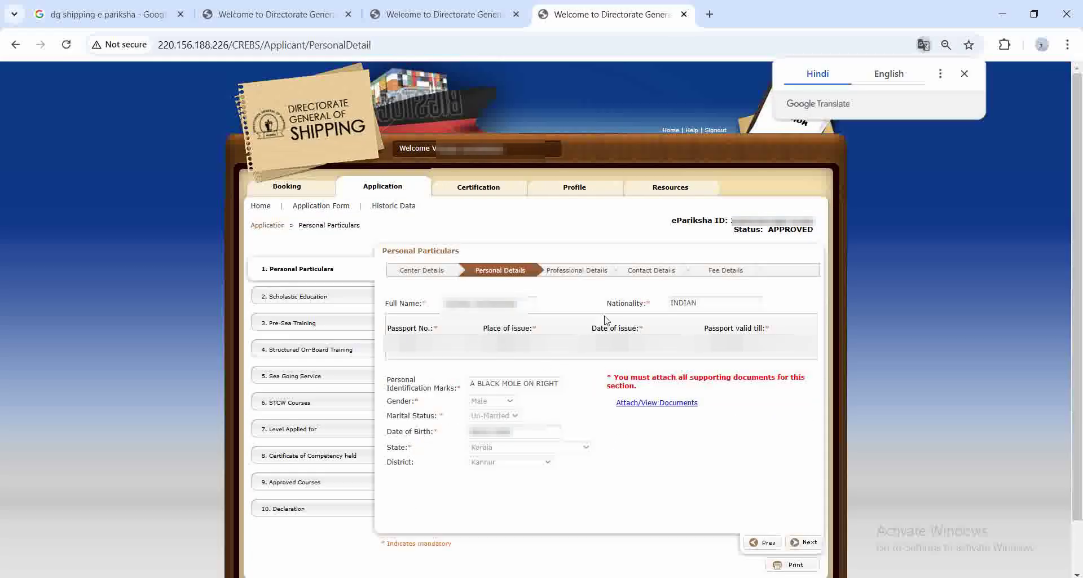
{"action": "left_click", "coordinate": [965, 73]}
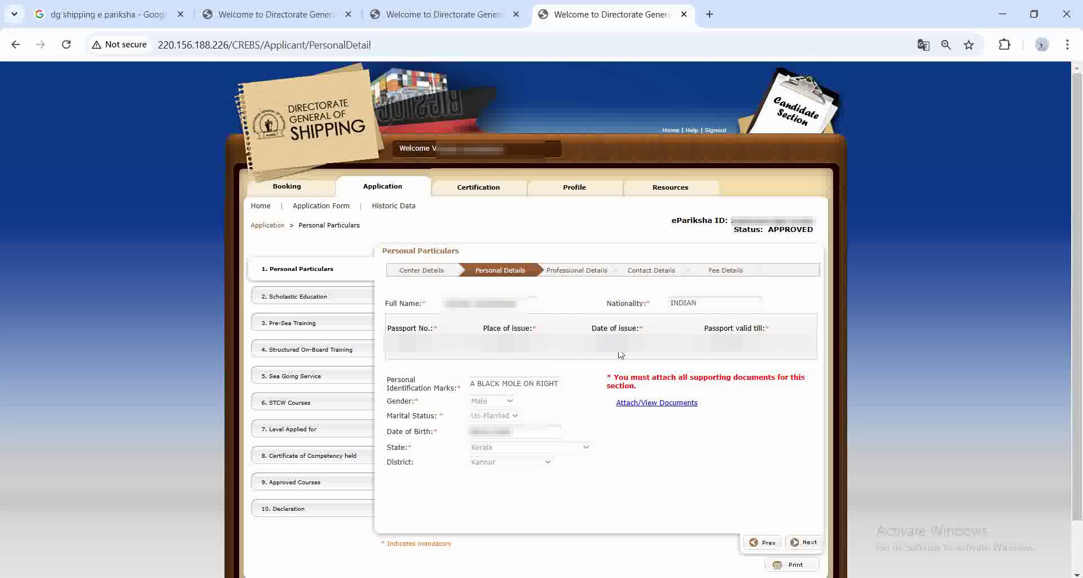
{"action": "left_click", "coordinate": [667, 403]}
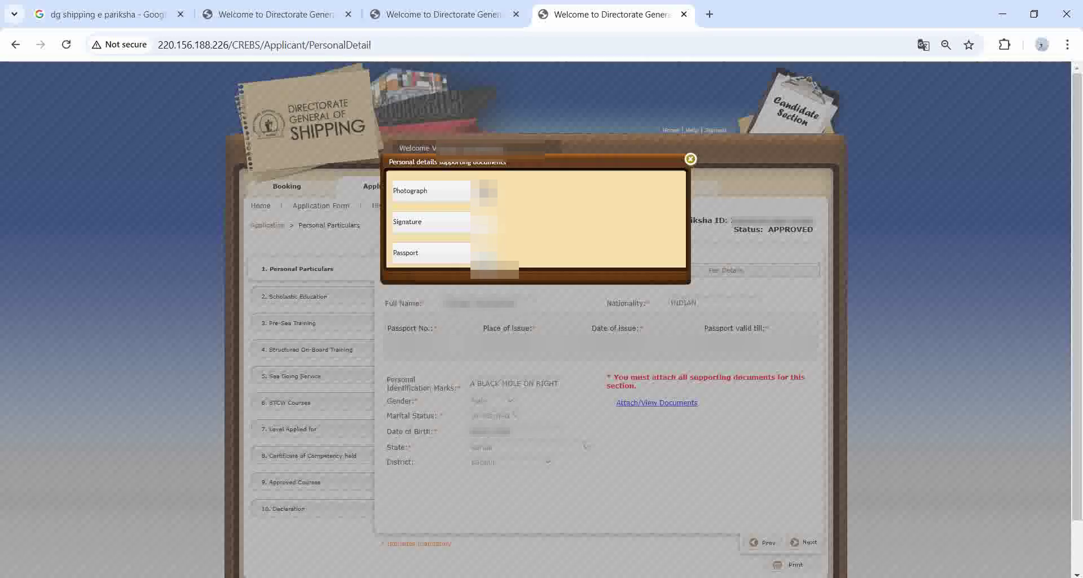
{"action": "left_click", "coordinate": [690, 159]}
Step: Advance to Professional Details, highlight the EXN-45 No. entry, and view the section's CDC certificate attachments
{"action": "left_click", "coordinate": [809, 543]}
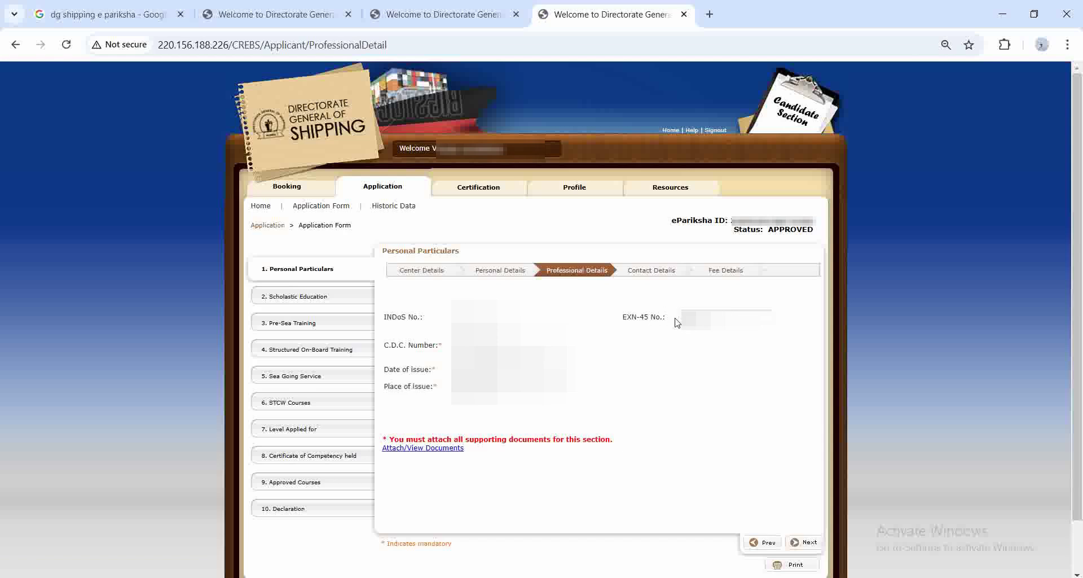
{"action": "key", "text": "ctrl+a"}
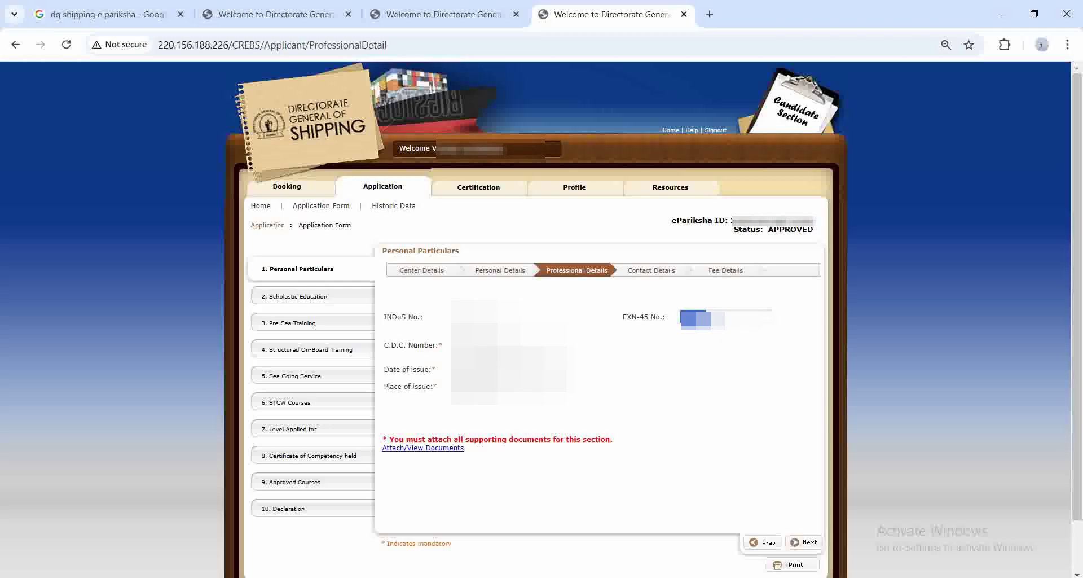
{"action": "left_click", "coordinate": [427, 450]}
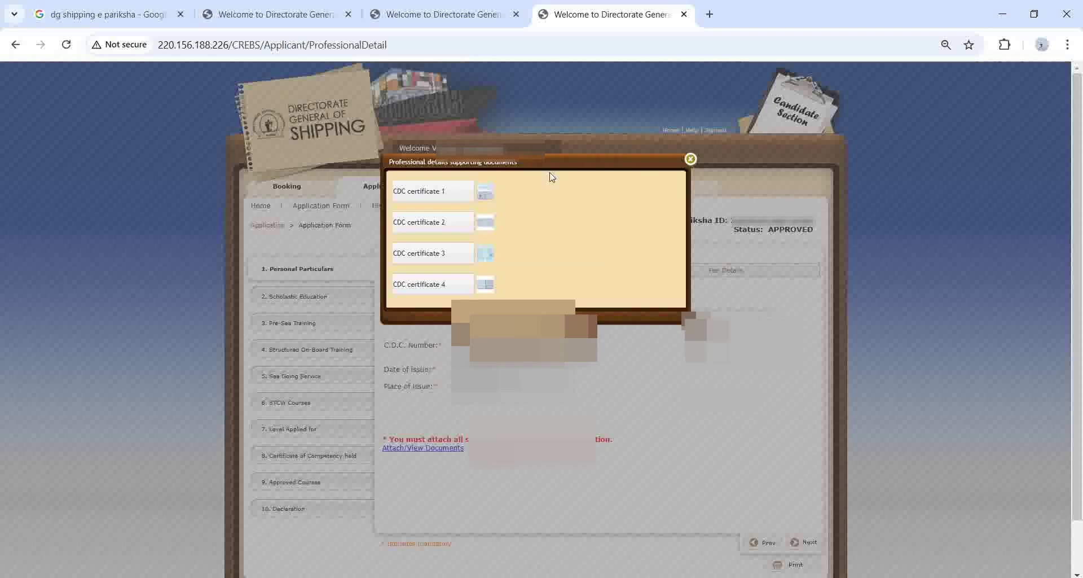
{"action": "left_click", "coordinate": [690, 158]}
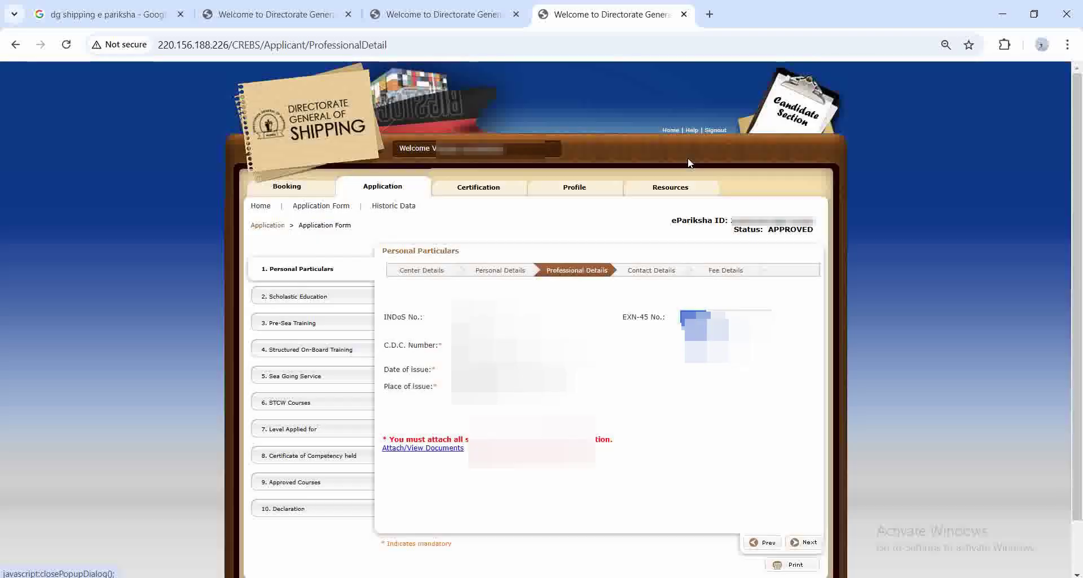
Step: Advance through Contact Details to Fee Details and review the Part-A and Part-B payment records
{"action": "left_click", "coordinate": [812, 545]}
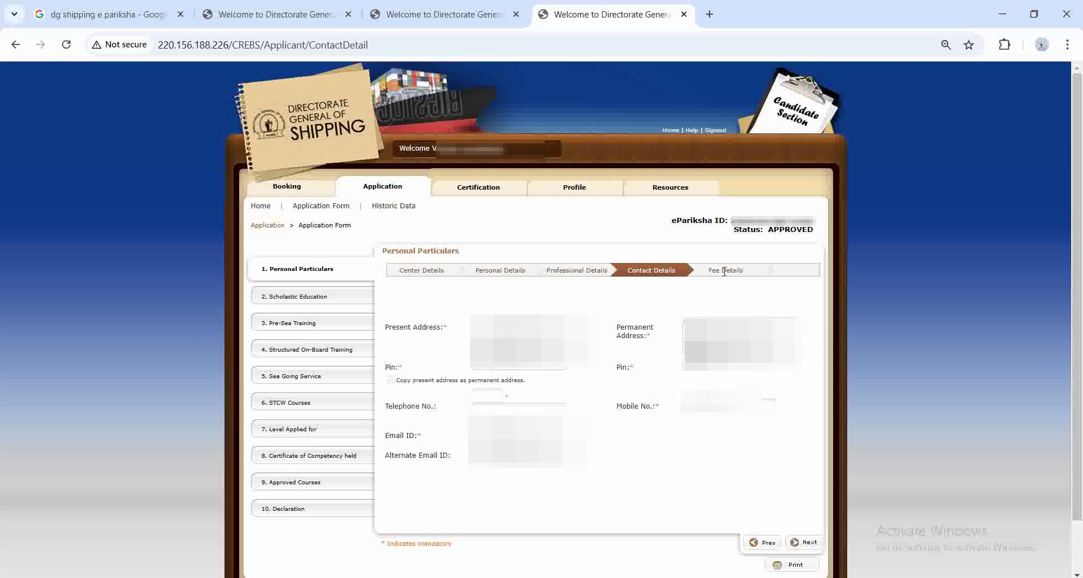
{"action": "left_click", "coordinate": [805, 542]}
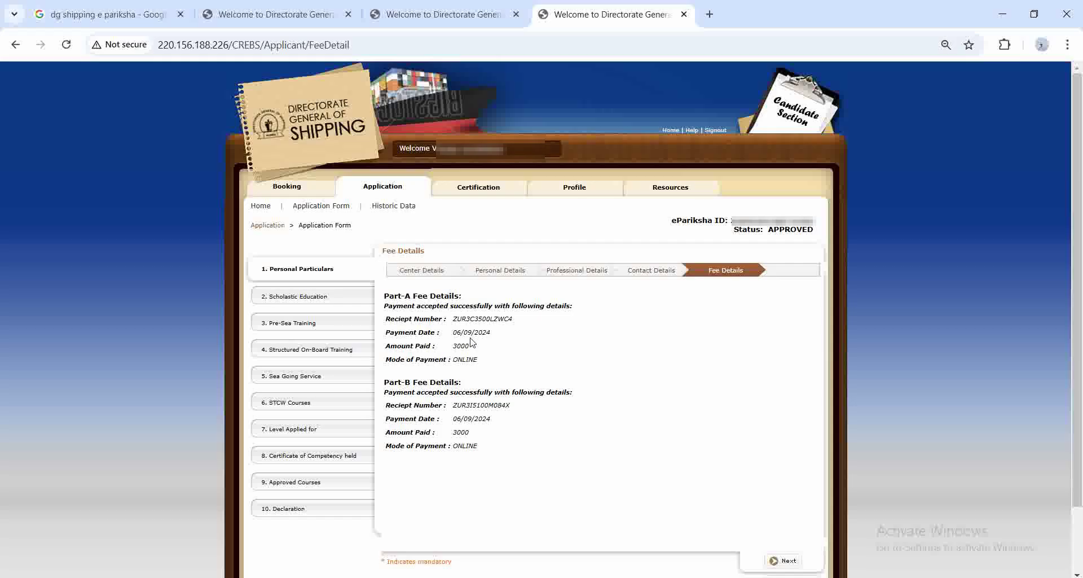
{"action": "triple_click", "coordinate": [407, 271]}
Step: Reopen Personal Particulars at Center Details and page through all its subsections again up to Fee Details
{"action": "left_click", "coordinate": [304, 271]}
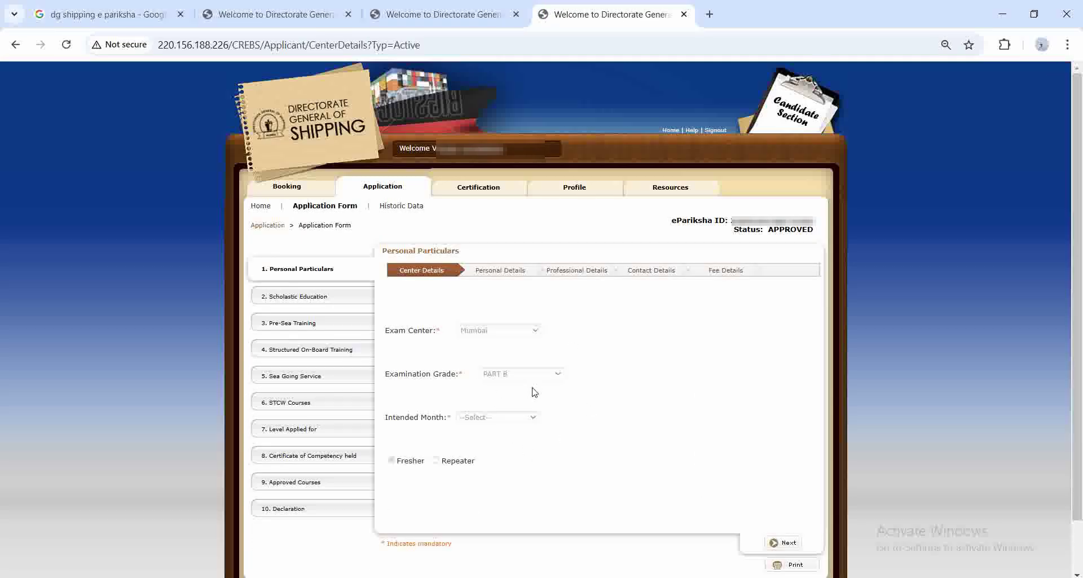
{"action": "left_click", "coordinate": [791, 544]}
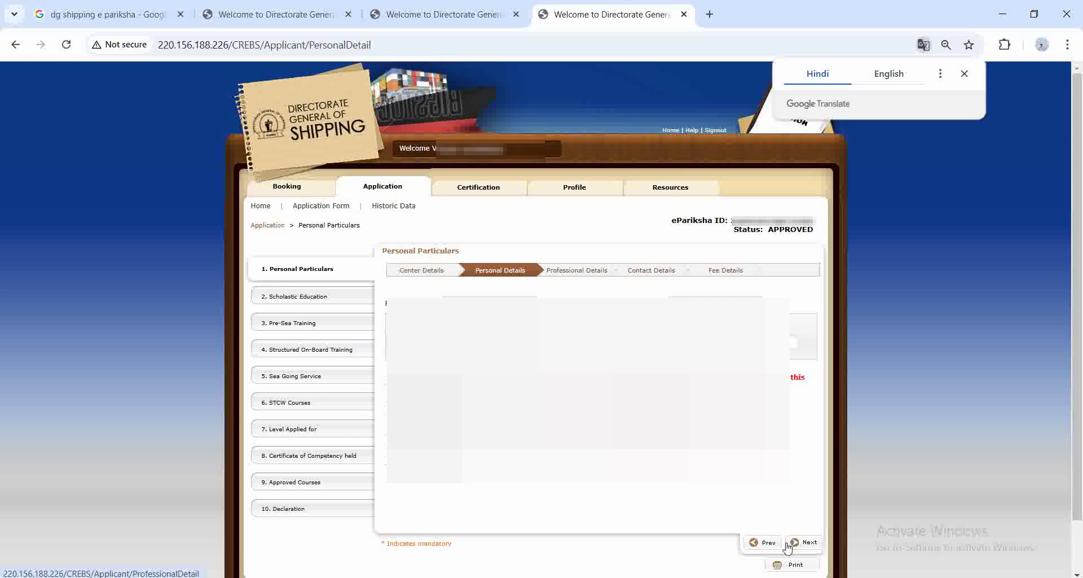
{"action": "left_click", "coordinate": [790, 543]}
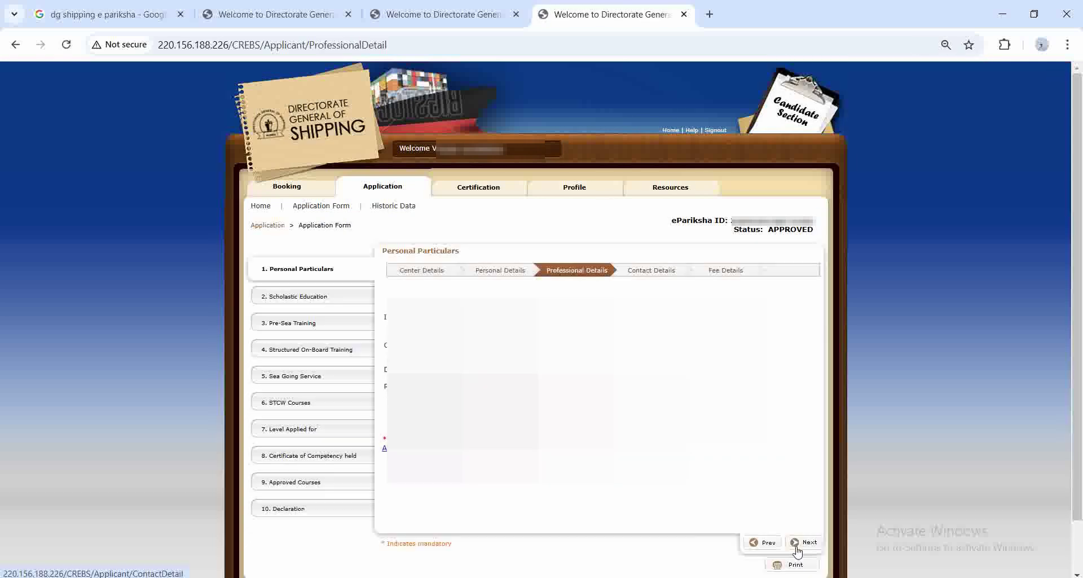
{"action": "left_click", "coordinate": [797, 546]}
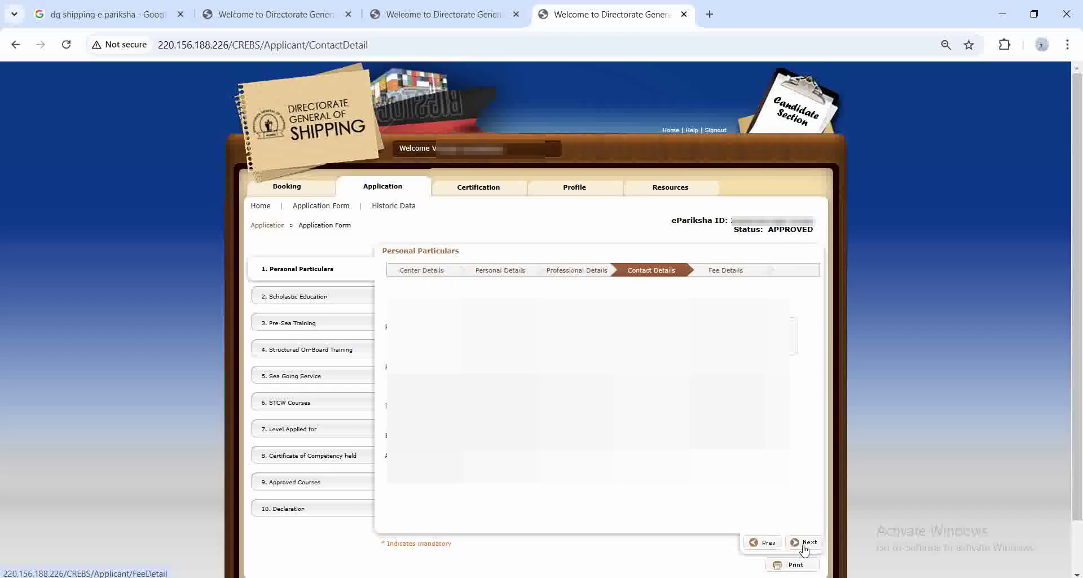
{"action": "left_click", "coordinate": [806, 543]}
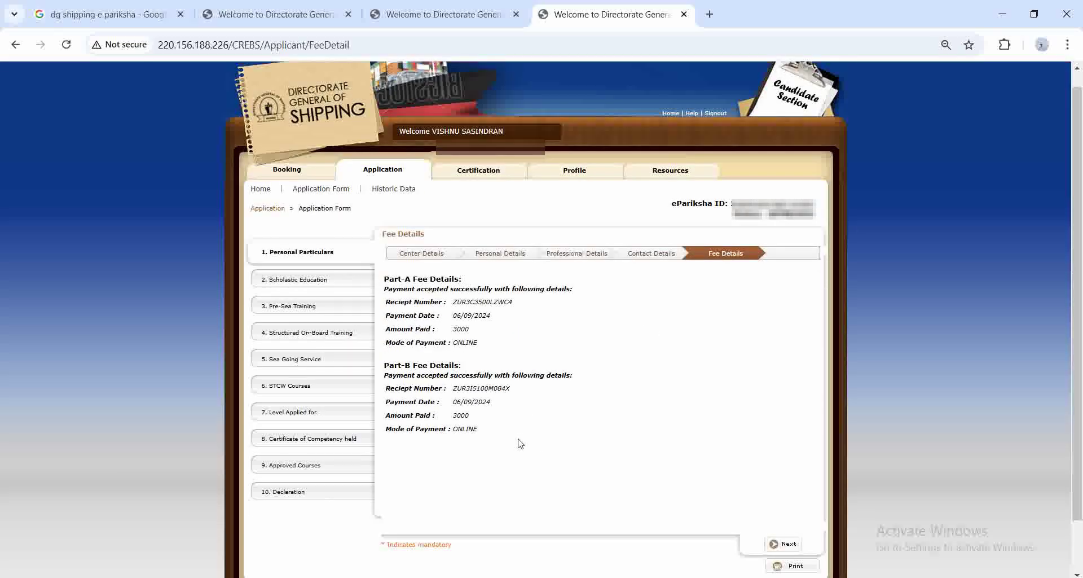
Step: Open the Scholastic Education section and examine its Class X, Class XII and graduation certificate attachments
{"action": "left_click", "coordinate": [292, 284]}
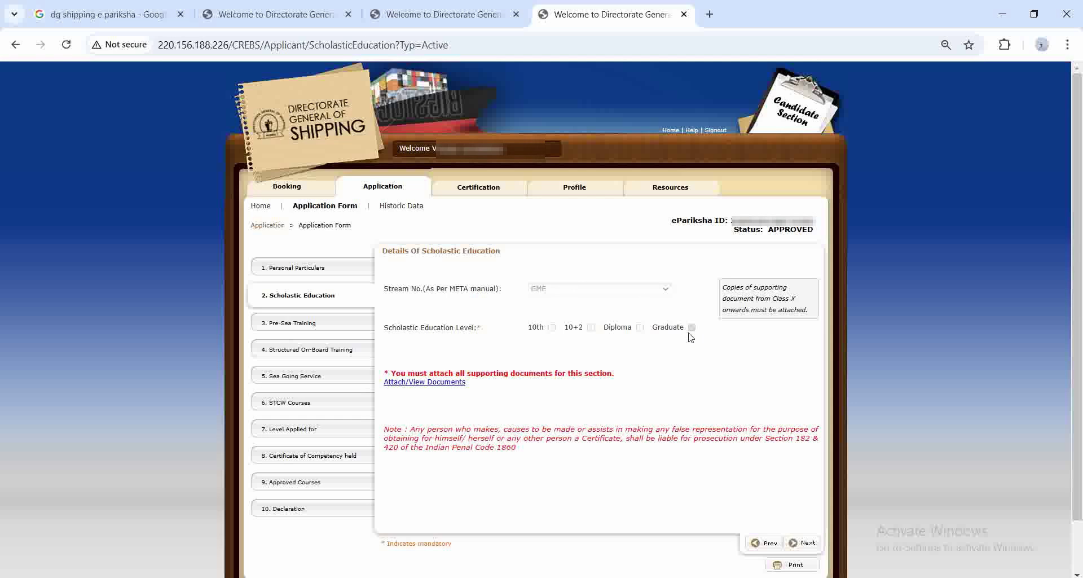
{"action": "left_click", "coordinate": [443, 383]}
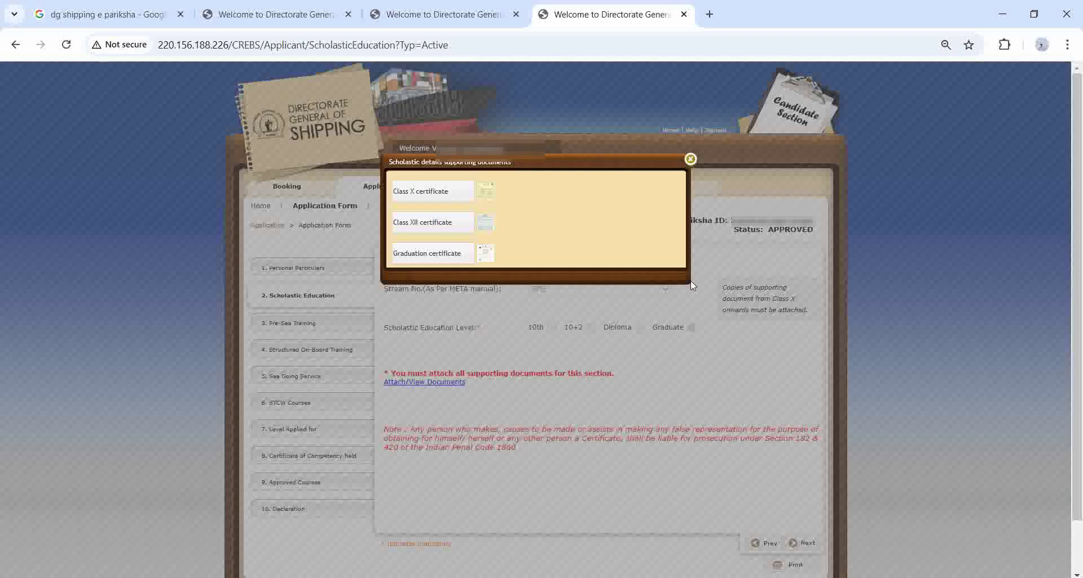
{"action": "double_click", "coordinate": [422, 254]}
{"action": "double_click", "coordinate": [444, 253]}
{"action": "left_click", "coordinate": [691, 161]}
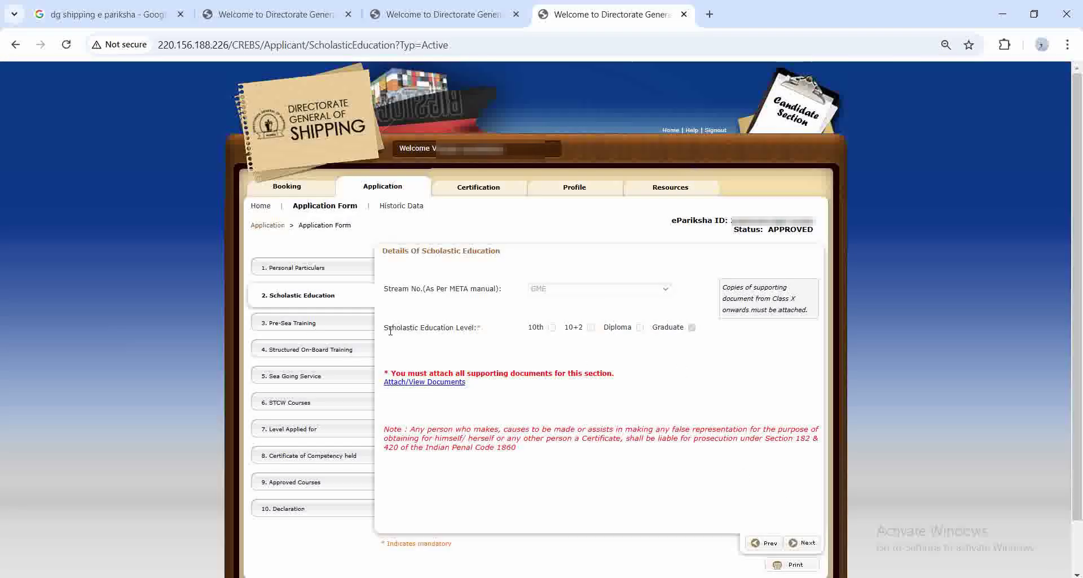
Step: Open the Pre-Sea Training section and review the training institute details, highlighting the Institute INDOS No
{"action": "left_click", "coordinate": [305, 329]}
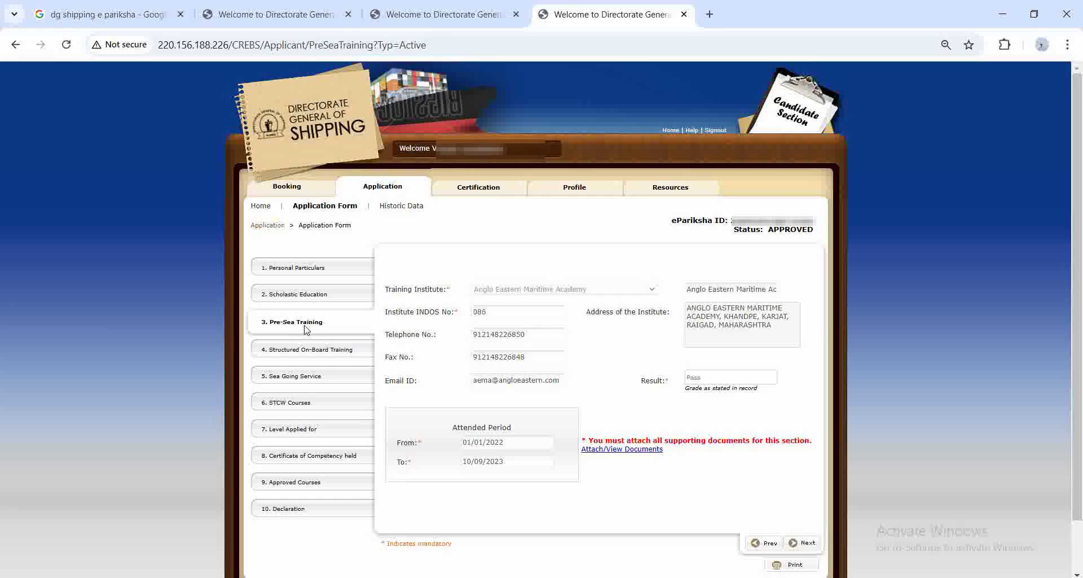
{"action": "scroll", "coordinate": [525, 236], "scroll_direction": "down", "scroll_amount": 1}
{"action": "scroll", "coordinate": [522, 265], "scroll_direction": "up", "scroll_amount": 1}
{"action": "double_click", "coordinate": [480, 313]}
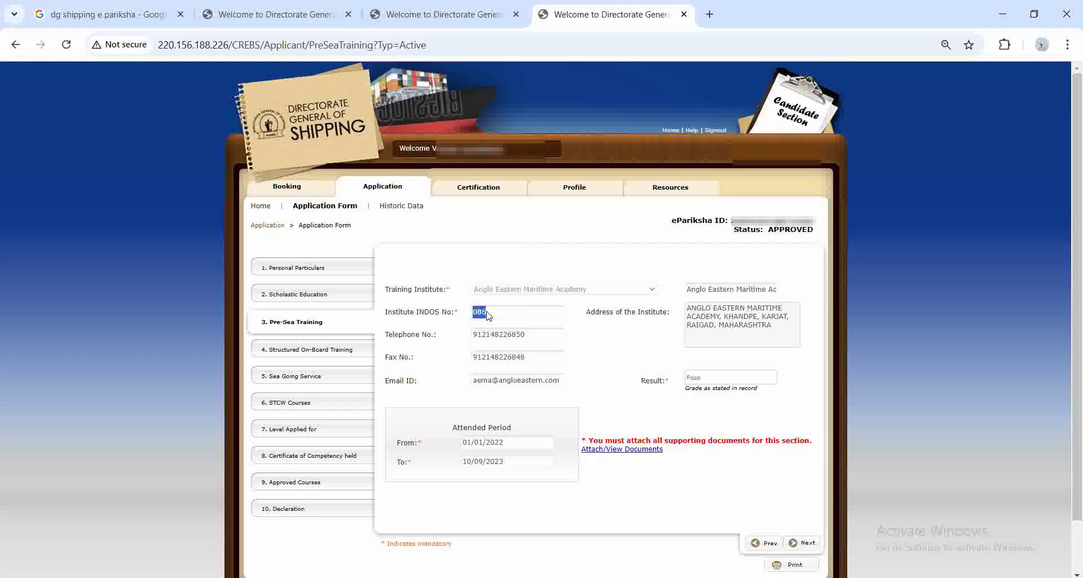
{"action": "left_click", "coordinate": [494, 317]}
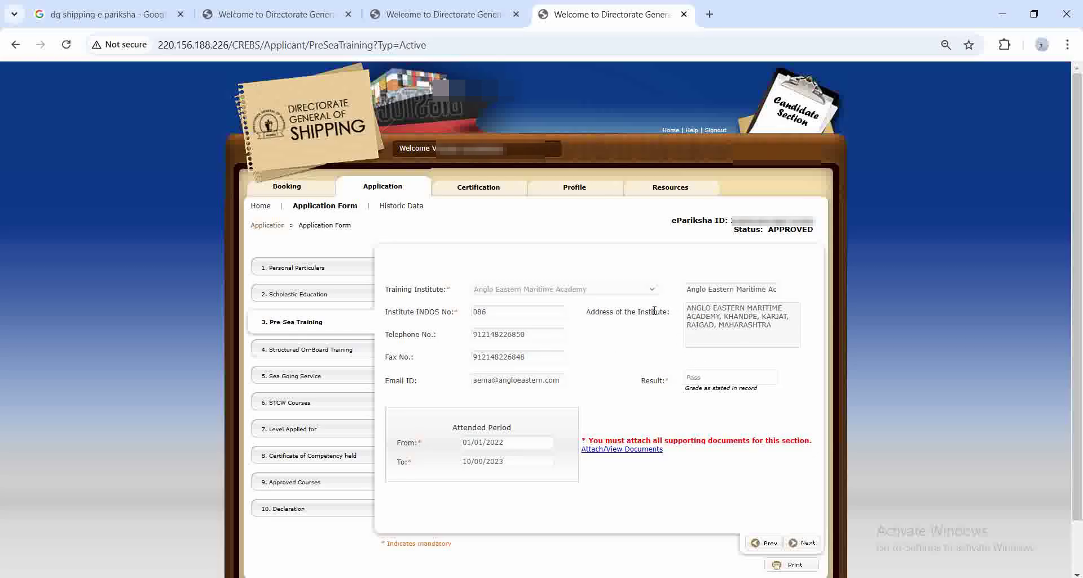
Step: View the supporting documents of Pre-Sea Training, highlight the Pre Sea Training Certificate entry, and close the document list
{"action": "scroll", "coordinate": [571, 386], "scroll_direction": "down", "scroll_amount": 1}
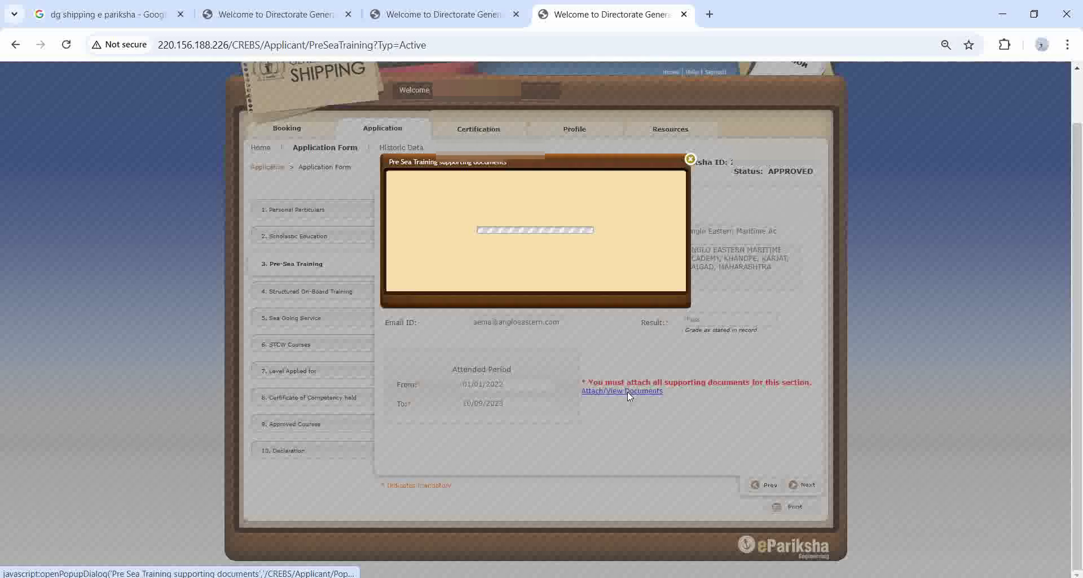
{"action": "left_click", "coordinate": [628, 391]}
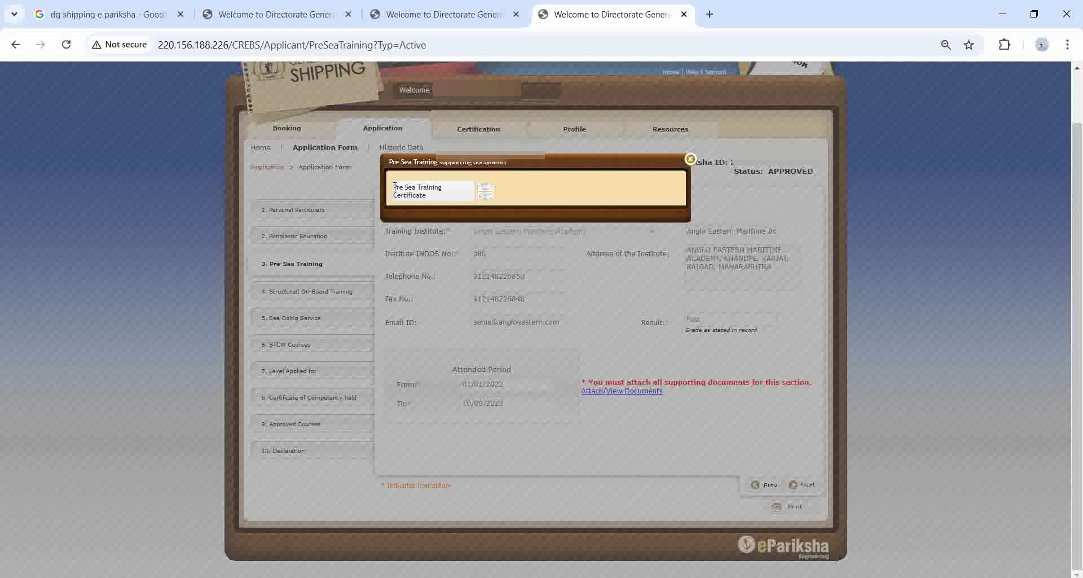
{"action": "left_click_drag", "start_coordinate": [395, 186], "coordinate": [422, 193]}
{"action": "left_click", "coordinate": [433, 200]}
{"action": "left_click", "coordinate": [690, 160]}
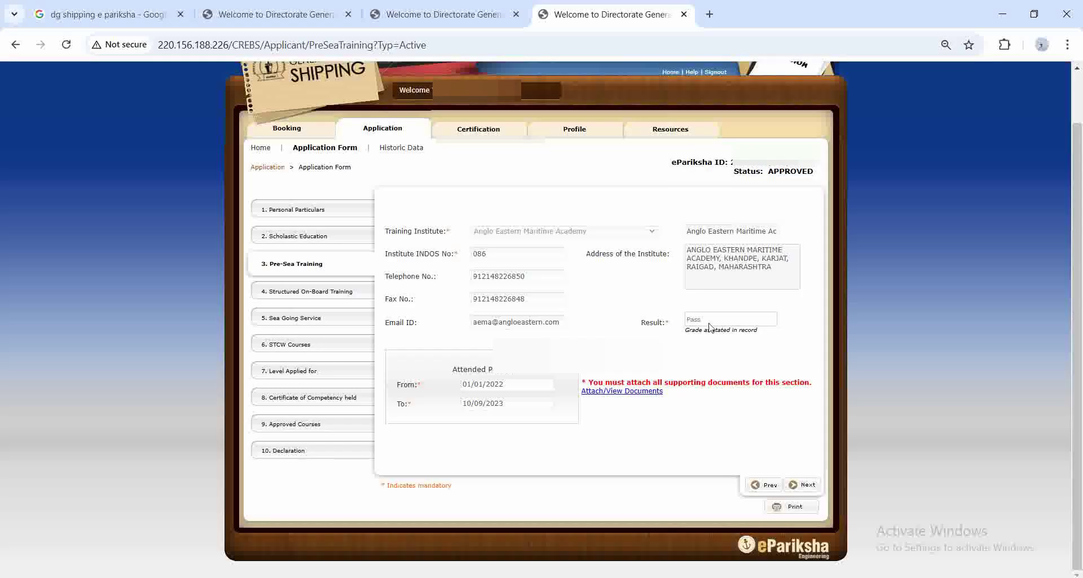
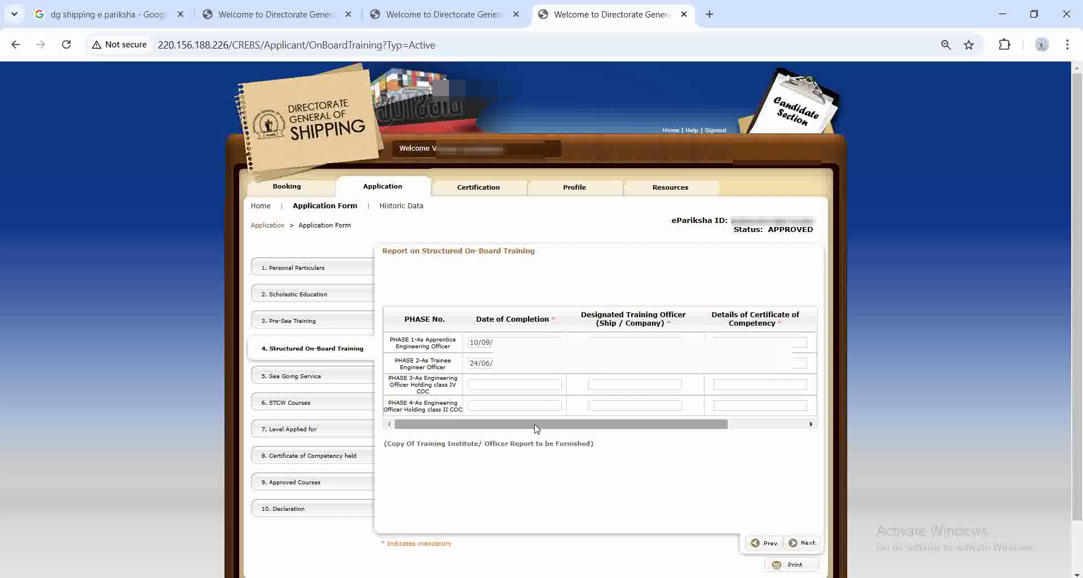
Step: Review the Structured On-Board Training table across to its Documents column and view the Phase 1 supporting documents
{"action": "left_click_drag", "start_coordinate": [536, 429], "coordinate": [643, 428]}
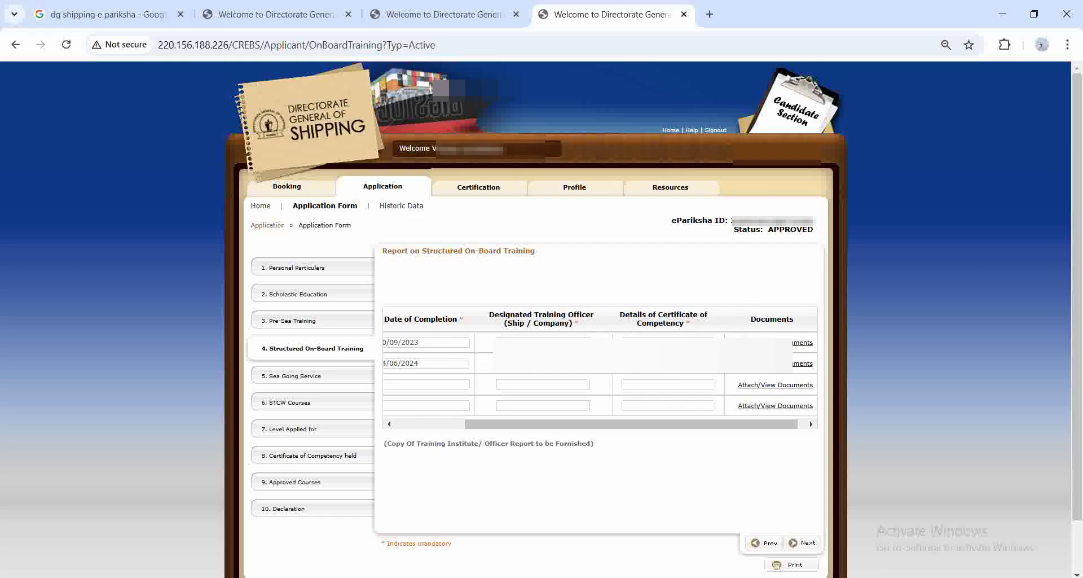
{"action": "left_click_drag", "start_coordinate": [672, 424], "coordinate": [683, 424]}
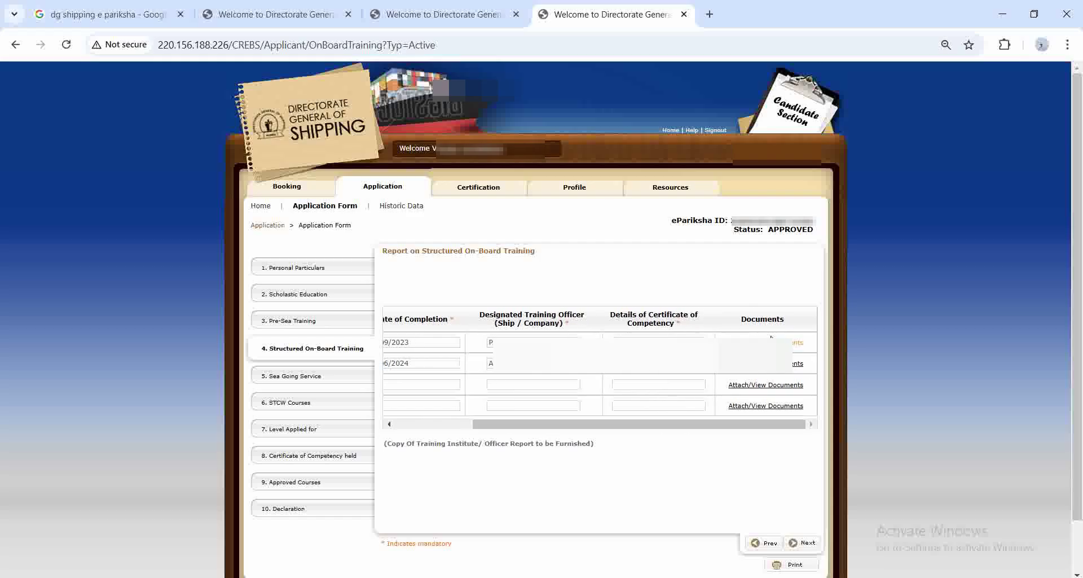
{"action": "left_click", "coordinate": [797, 342]}
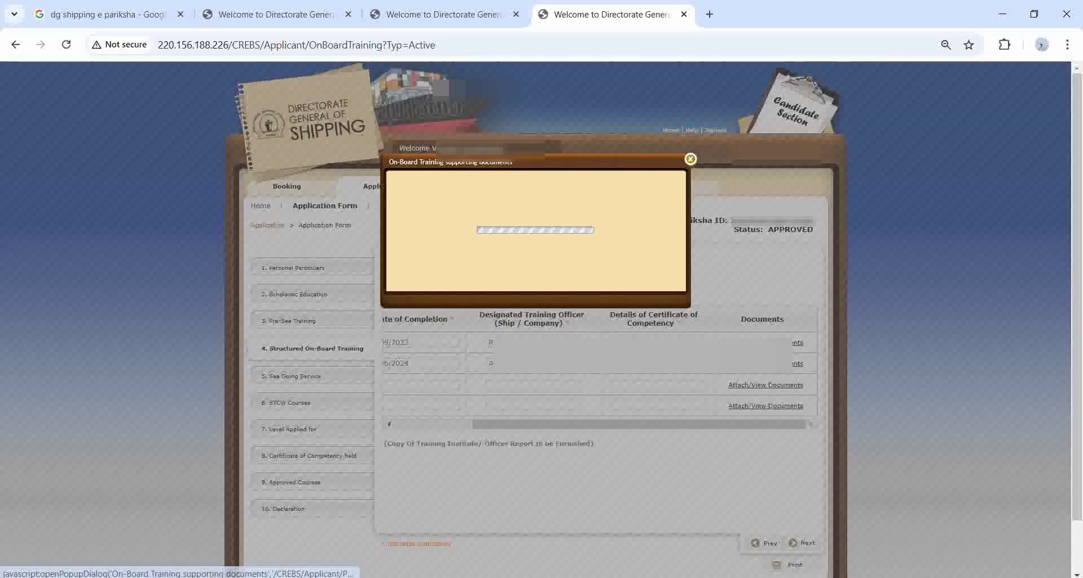
{"action": "left_click", "coordinate": [691, 160]}
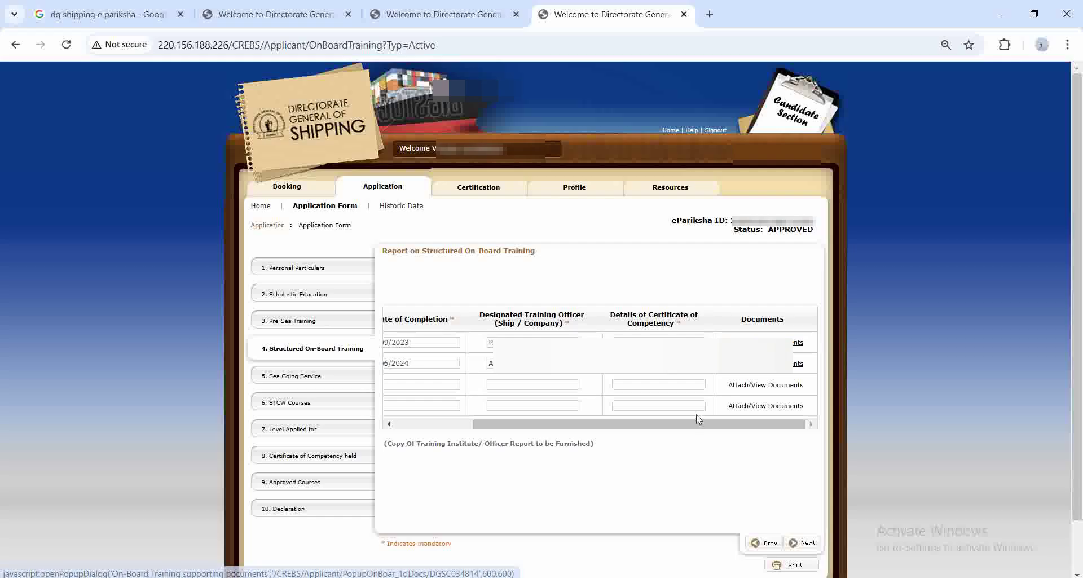
{"action": "left_click_drag", "start_coordinate": [685, 424], "coordinate": [637, 429]}
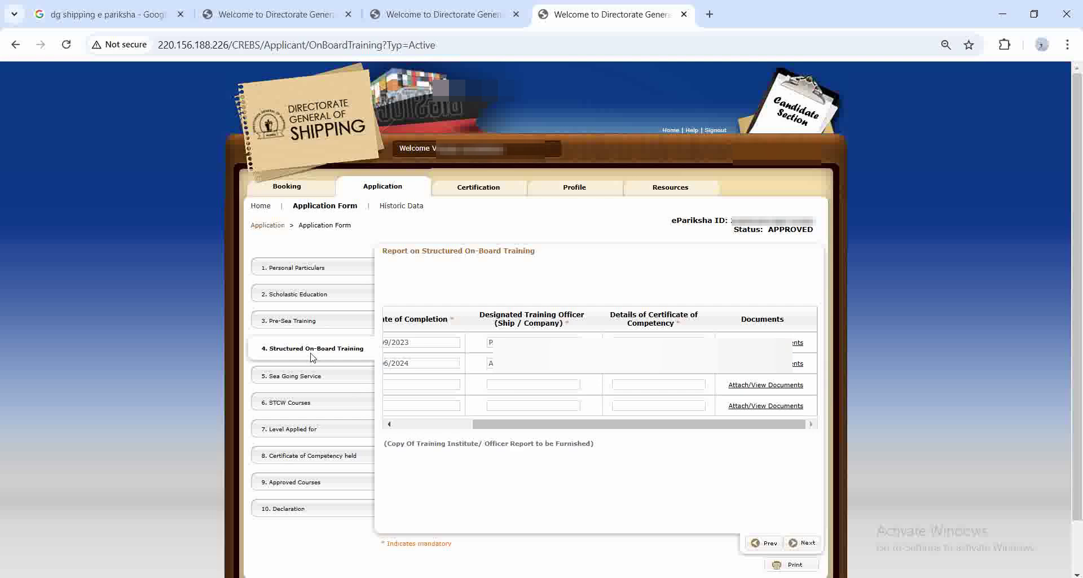
Step: Open the Sea Going Service section and review all testimonial rows with their ship name, IMO No. and KW entries
{"action": "left_click", "coordinate": [293, 377]}
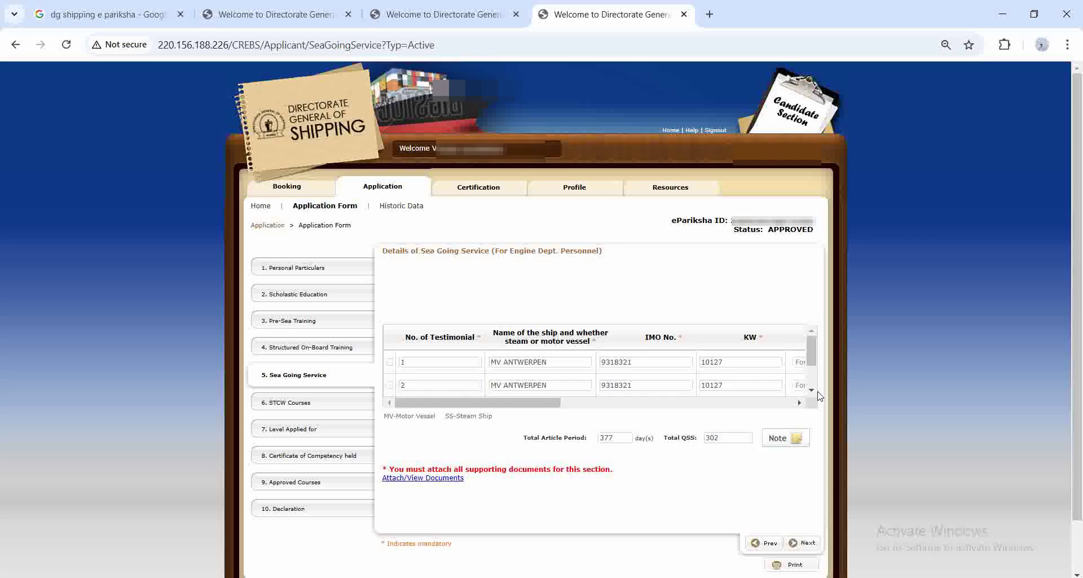
{"action": "scroll", "coordinate": [811, 380], "scroll_direction": "down", "scroll_amount": 1}
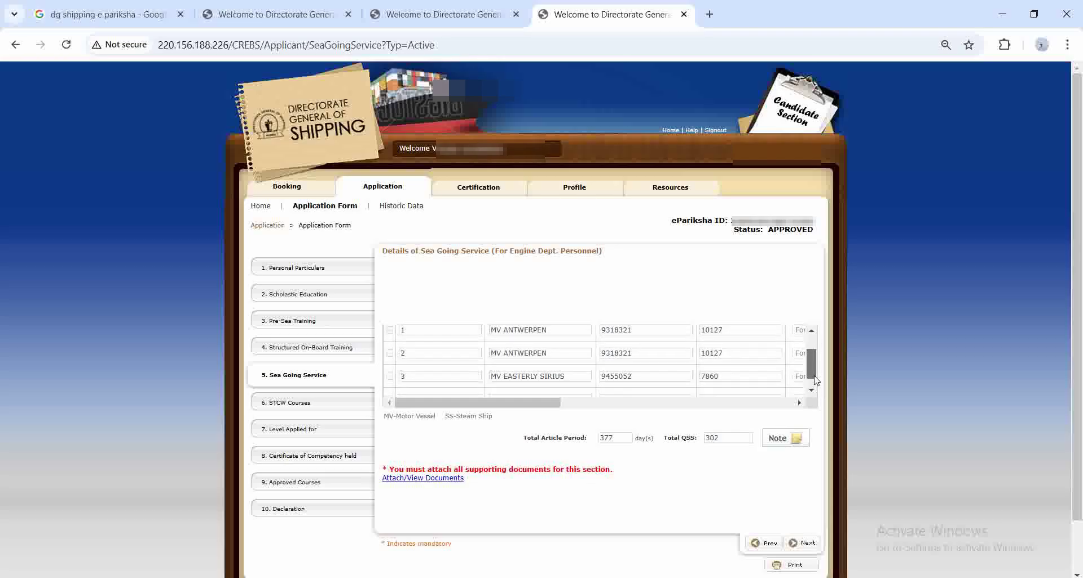
{"action": "left_click_drag", "start_coordinate": [815, 378], "coordinate": [815, 385]}
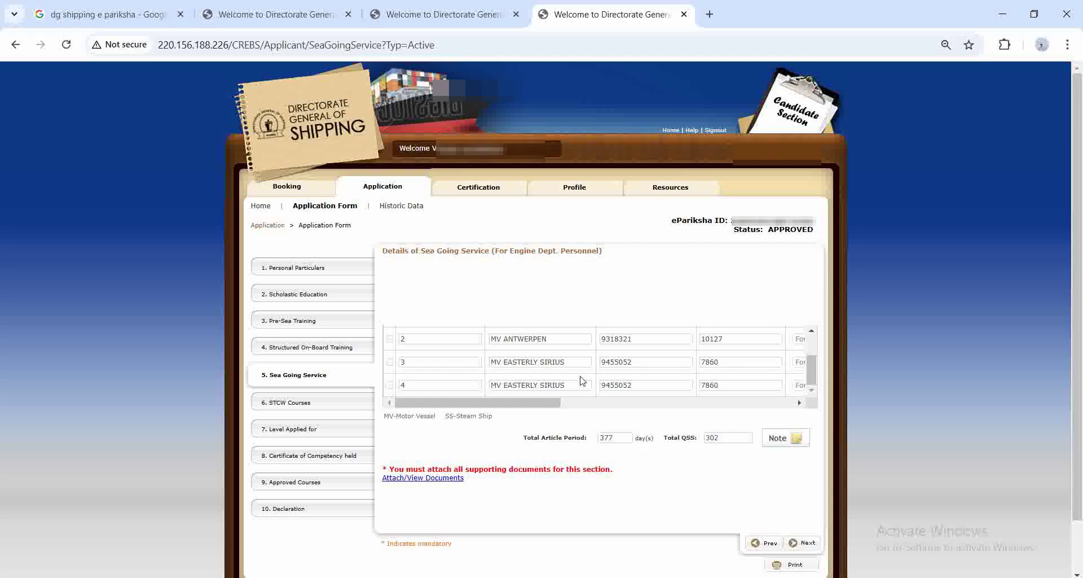
{"action": "scroll", "coordinate": [583, 380], "scroll_direction": "up", "scroll_amount": 2}
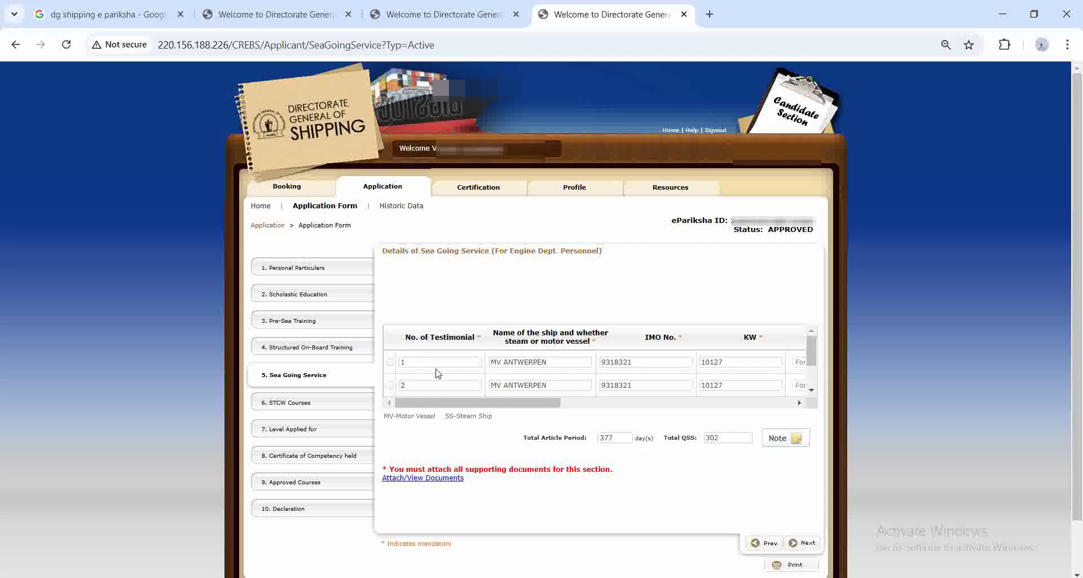
{"action": "scroll", "coordinate": [438, 373], "scroll_direction": "down", "scroll_amount": 2}
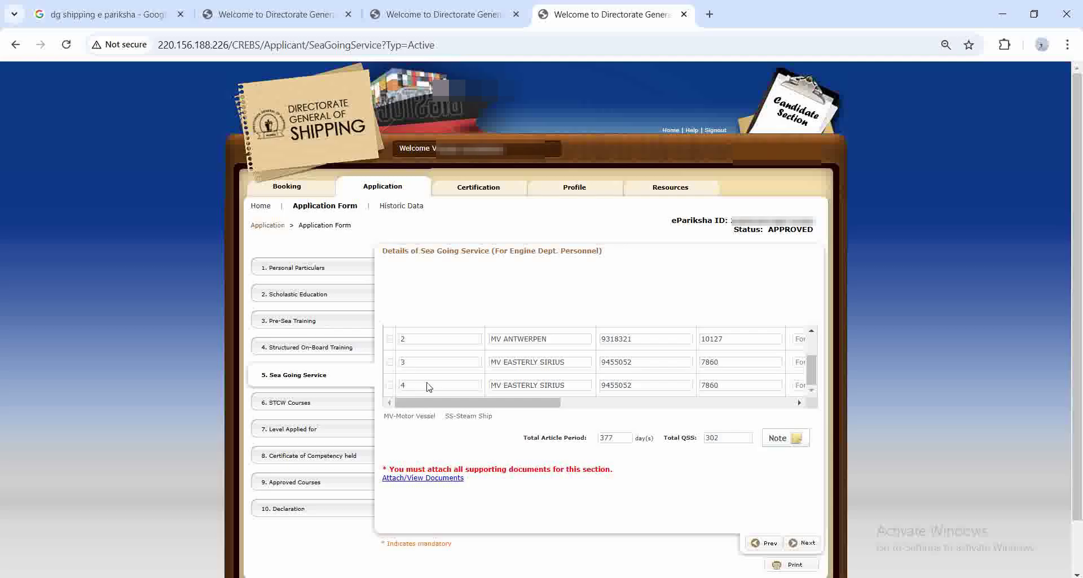
{"action": "scroll", "coordinate": [439, 388], "scroll_direction": "up", "scroll_amount": 2}
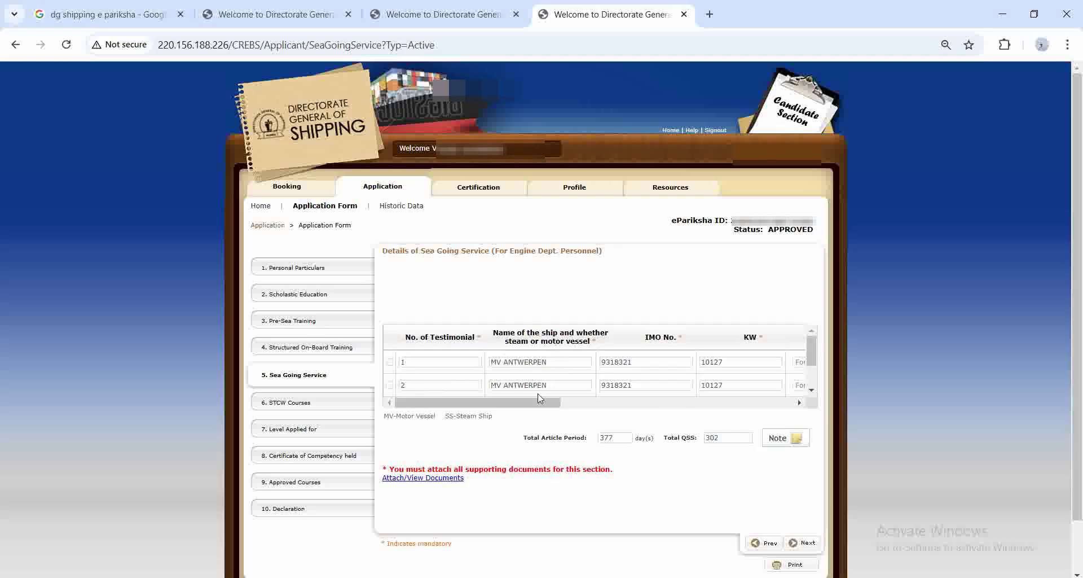
Step: Review the Trade, Rank and Date columns of the sea service table, and highlight the first row's Article Period and QSS values
{"action": "left_click_drag", "start_coordinate": [542, 402], "coordinate": [669, 411]}
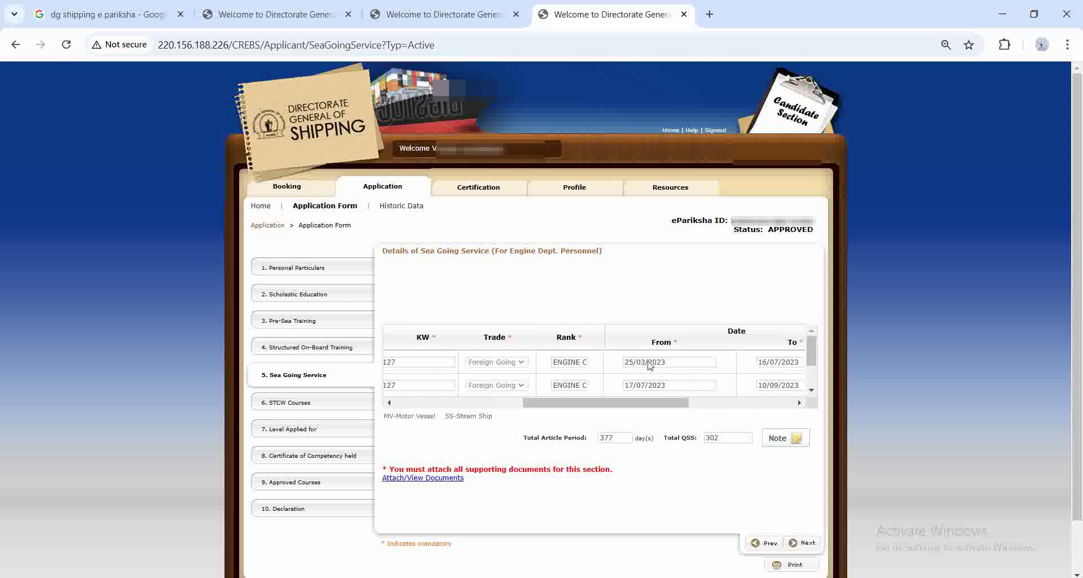
{"action": "scroll", "coordinate": [649, 366], "scroll_direction": "down", "scroll_amount": 2}
{"action": "scroll", "coordinate": [649, 366], "scroll_direction": "up", "scroll_amount": 2}
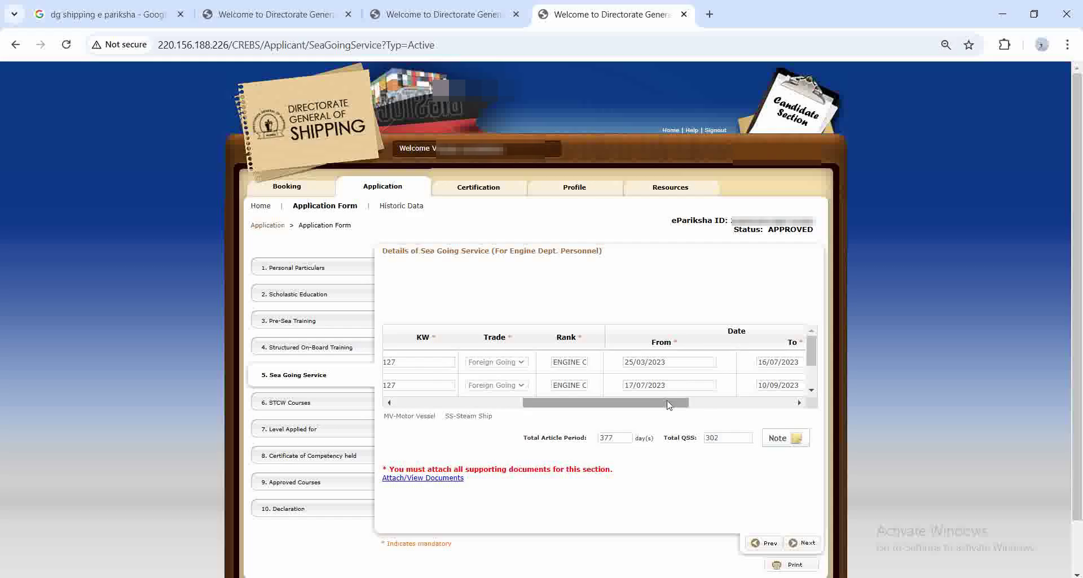
{"action": "scroll", "coordinate": [650, 388], "scroll_direction": "right", "scroll_amount": 2}
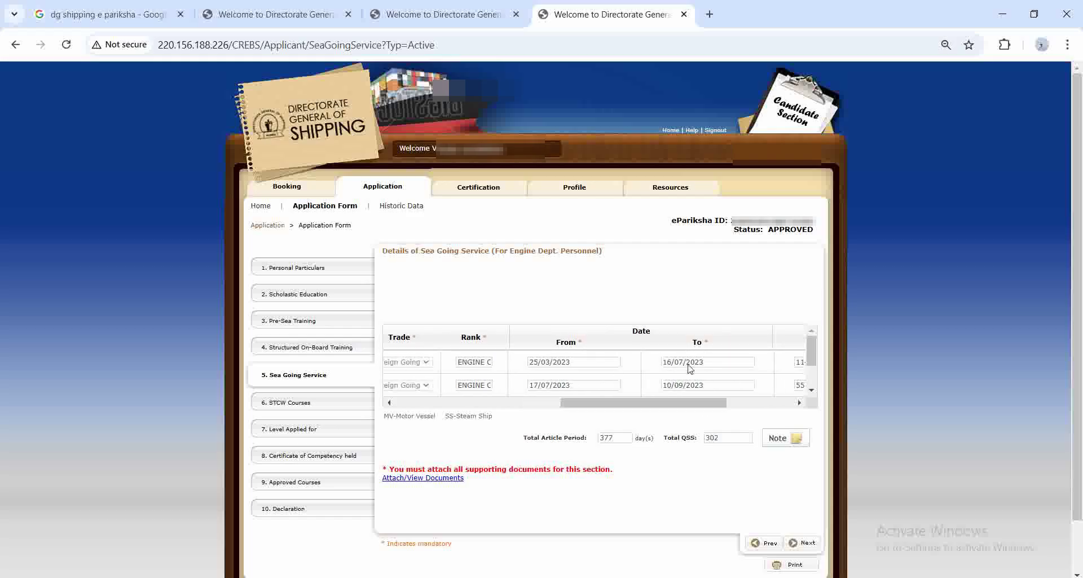
{"action": "left_click_drag", "start_coordinate": [671, 403], "coordinate": [750, 405]}
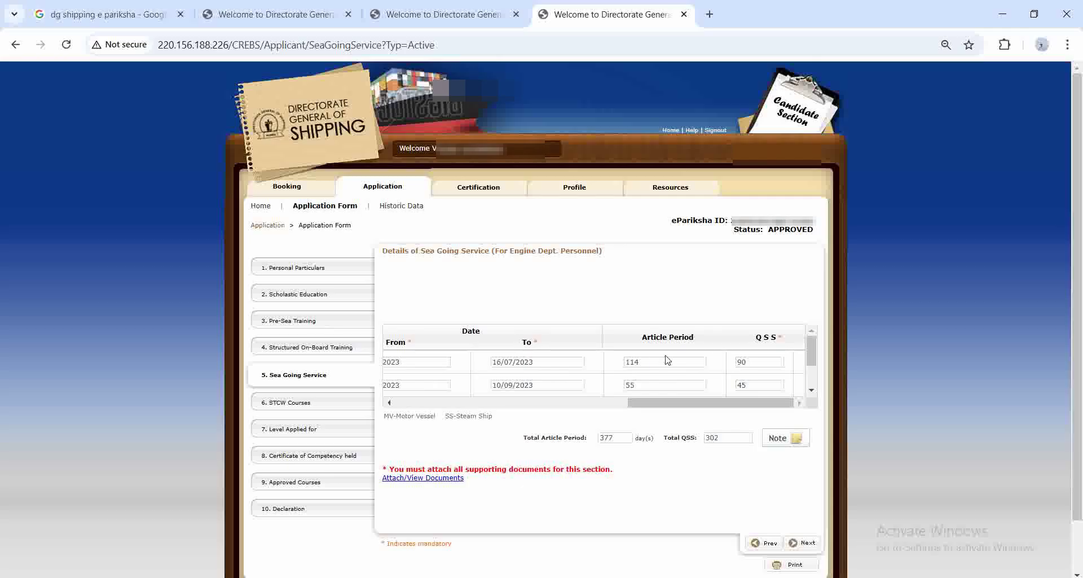
{"action": "double_click", "coordinate": [645, 364]}
{"action": "double_click", "coordinate": [754, 364]}
{"action": "left_click_drag", "start_coordinate": [709, 398], "coordinate": [442, 450]}
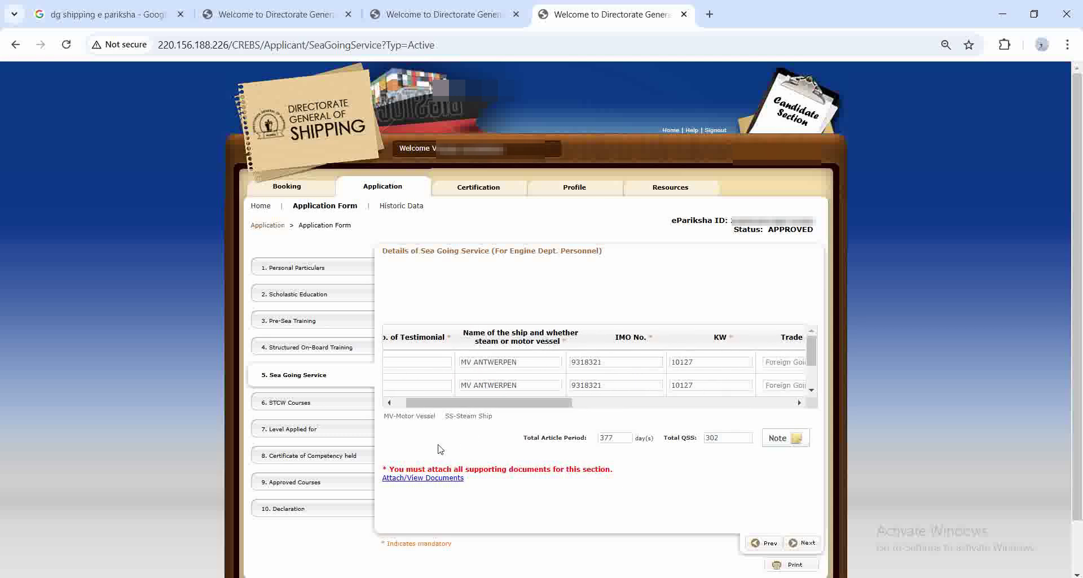
Step: View the Sea Going Service supporting documents, highlight the Sea Going Service certificate 5 entry, and close the document list
{"action": "left_click", "coordinate": [434, 478]}
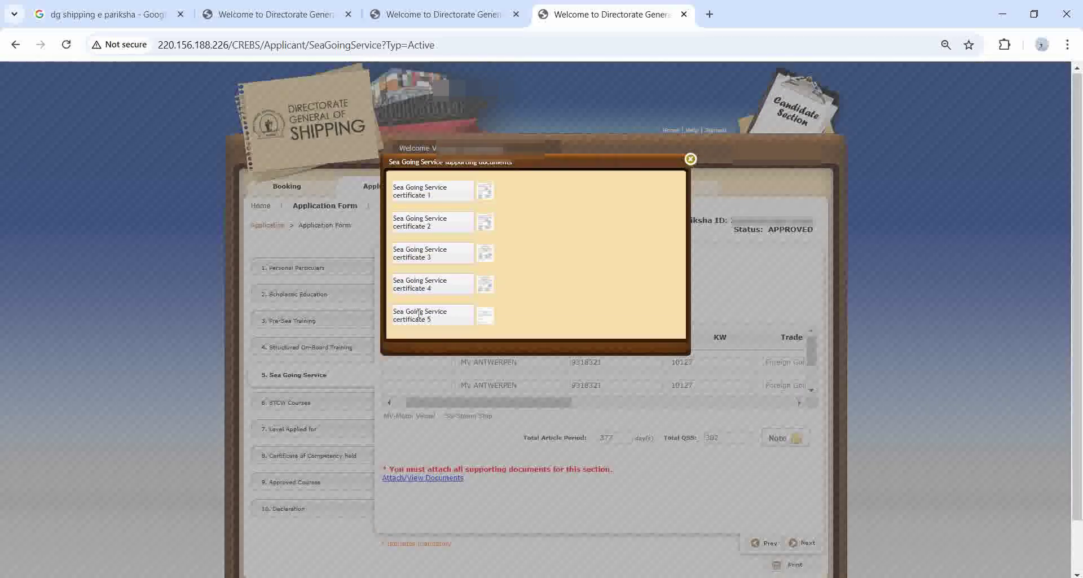
{"action": "triple_click", "coordinate": [407, 316]}
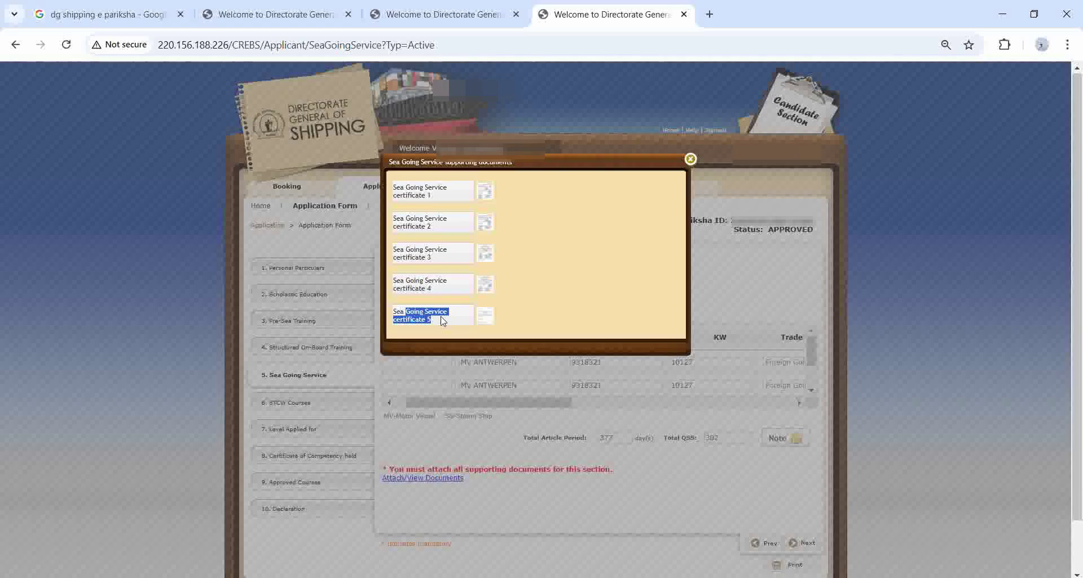
{"action": "left_click", "coordinate": [443, 321]}
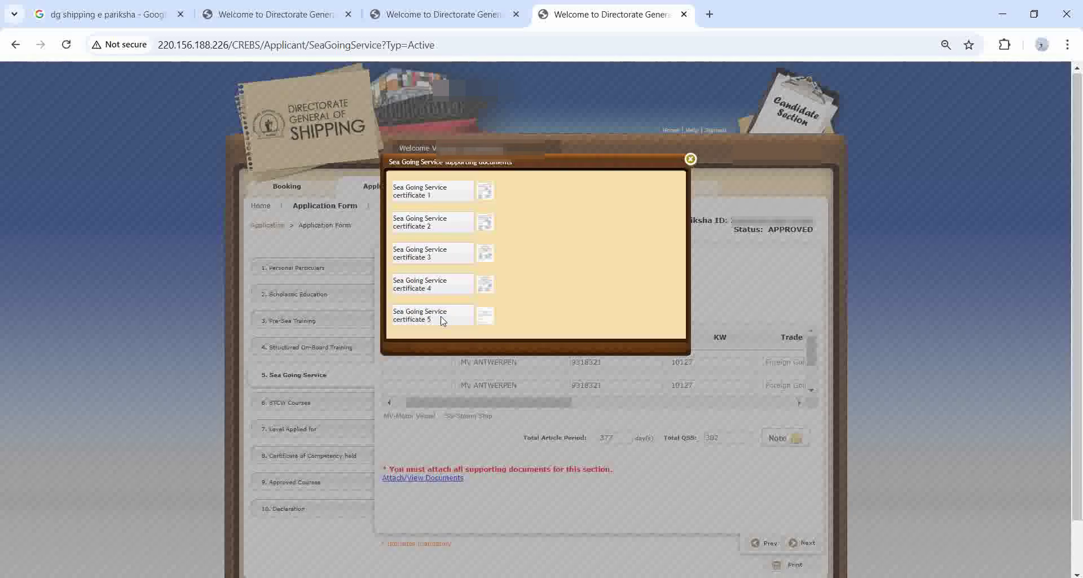
{"action": "left_click", "coordinate": [692, 159]}
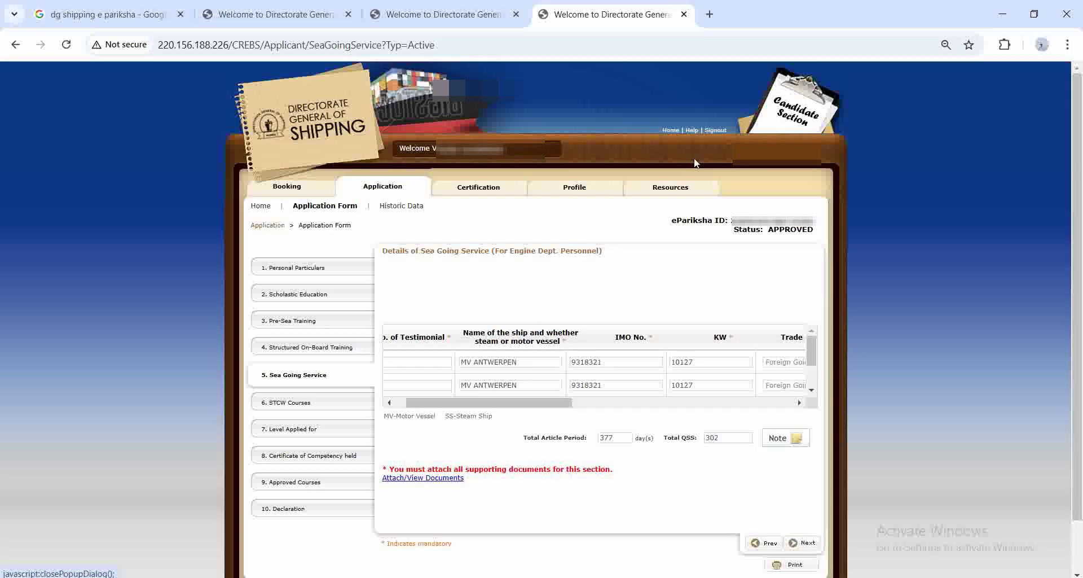
Step: Open the STCW Courses section and examine the full list of courses with their STCW codes and approved institutions
{"action": "left_click", "coordinate": [291, 402]}
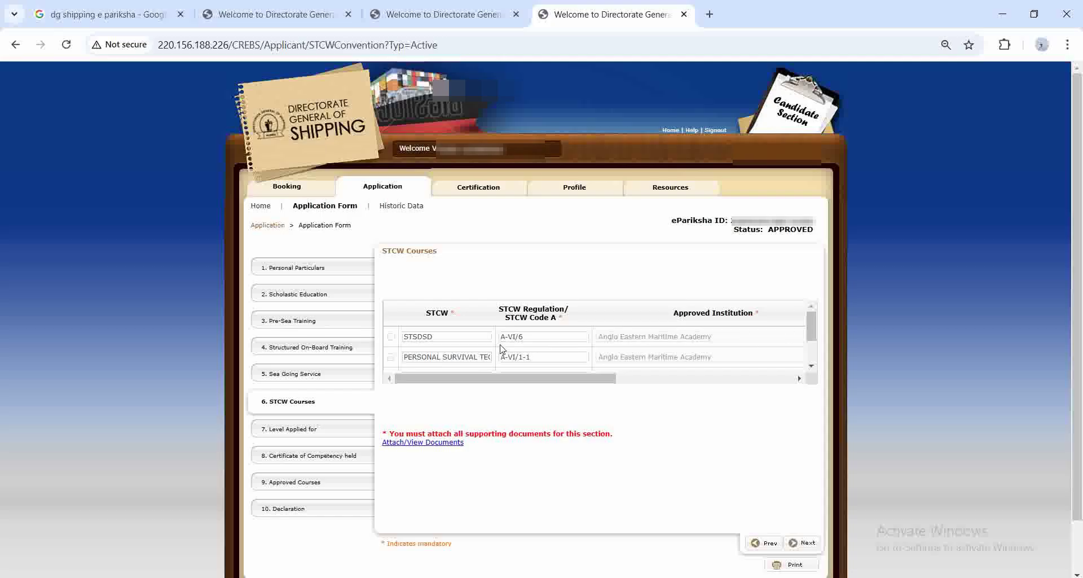
{"action": "scroll", "coordinate": [502, 348], "scroll_direction": "down", "scroll_amount": 1}
{"action": "scroll", "coordinate": [460, 344], "scroll_direction": "up", "scroll_amount": 1}
{"action": "scroll", "coordinate": [459, 345], "scroll_direction": "down", "scroll_amount": 1}
{"action": "scroll", "coordinate": [460, 345], "scroll_direction": "down", "scroll_amount": 1}
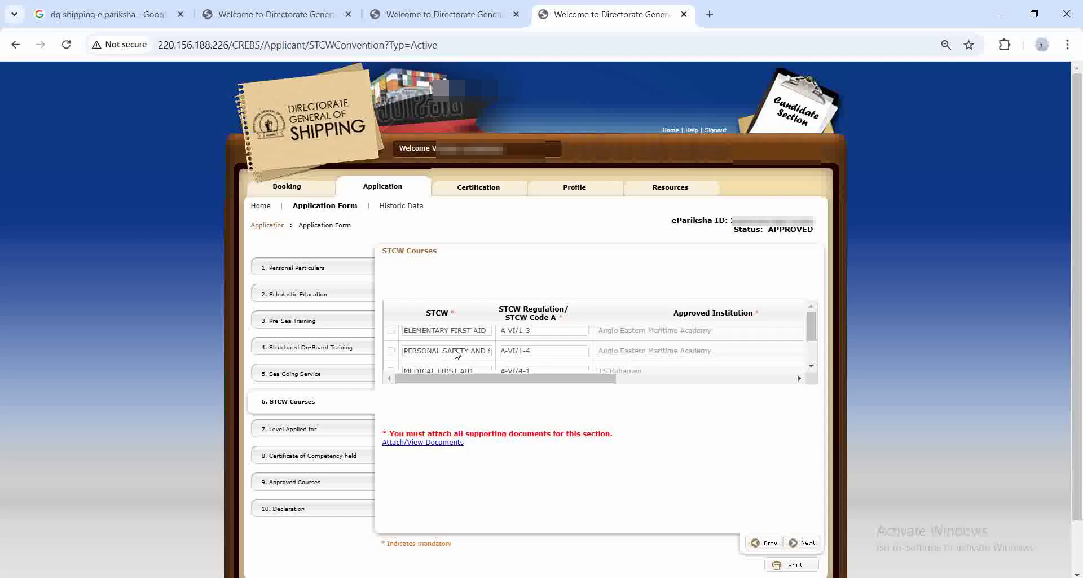
{"action": "scroll", "coordinate": [471, 355], "scroll_direction": "down", "scroll_amount": 2}
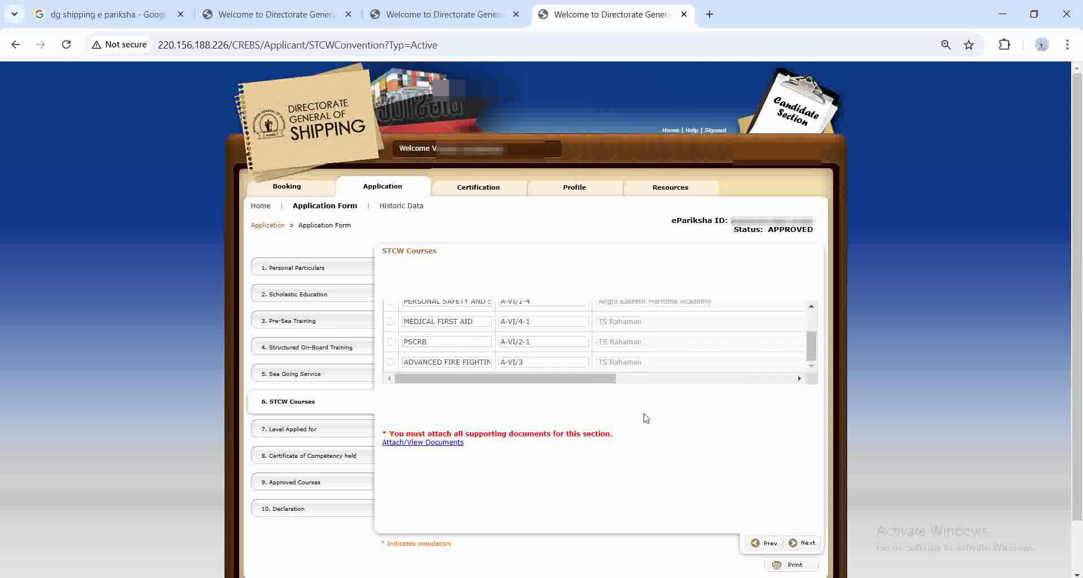
{"action": "scroll", "coordinate": [646, 418], "scroll_direction": "down", "scroll_amount": 1}
{"action": "scroll", "coordinate": [623, 304], "scroll_direction": "up", "scroll_amount": 2}
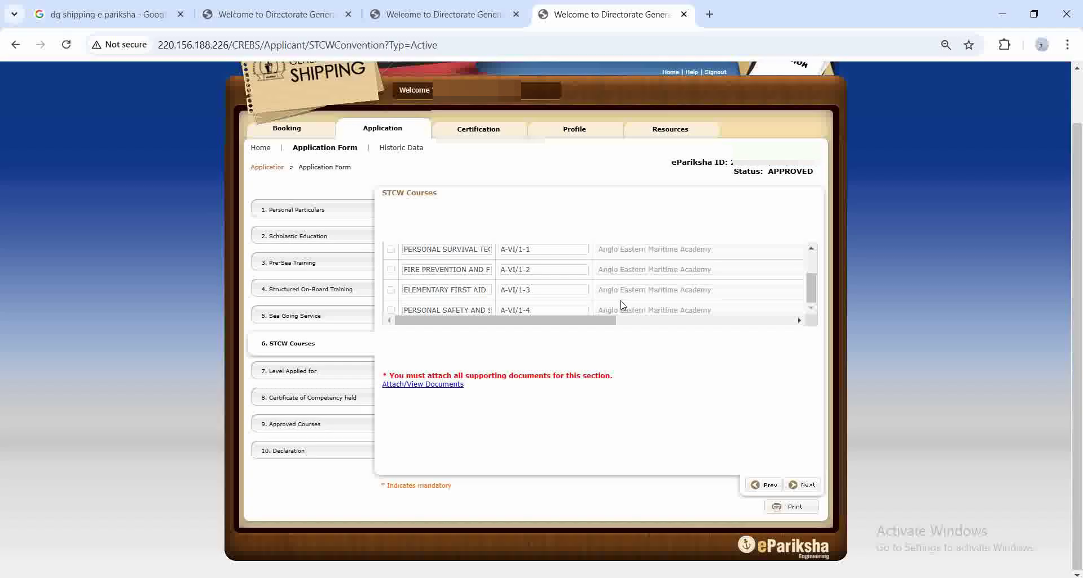
{"action": "scroll", "coordinate": [660, 350], "scroll_direction": "up", "scroll_amount": 1}
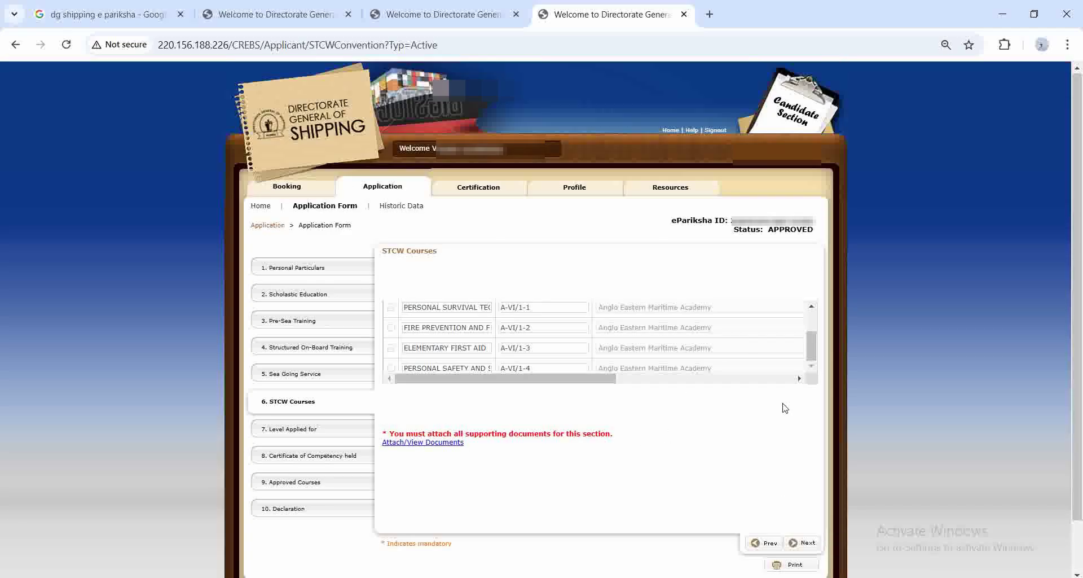
{"action": "scroll", "coordinate": [589, 366], "scroll_direction": "down", "scroll_amount": 4}
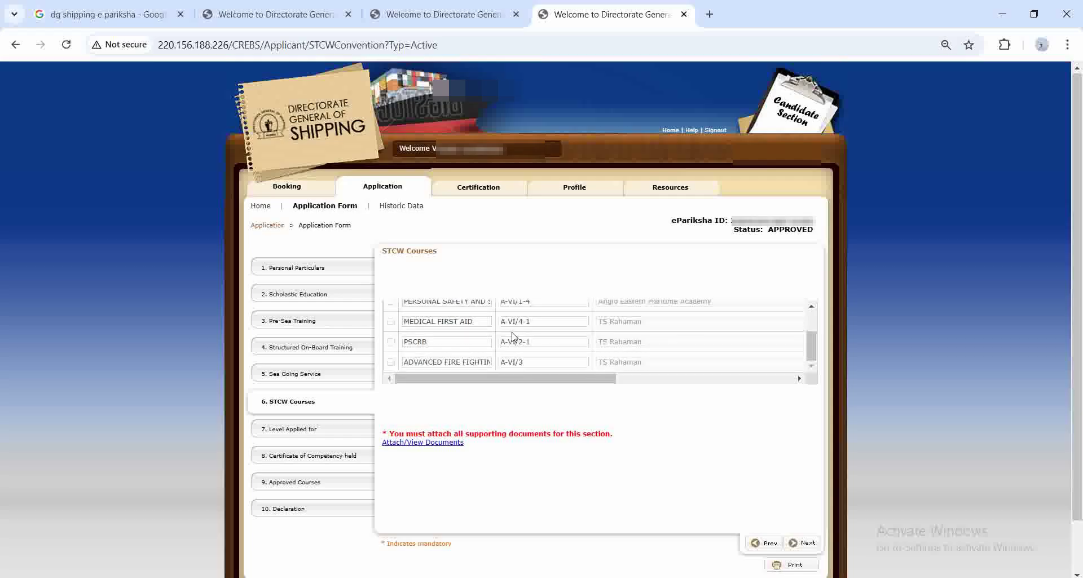
{"action": "scroll", "coordinate": [533, 304], "scroll_direction": "up", "scroll_amount": 5}
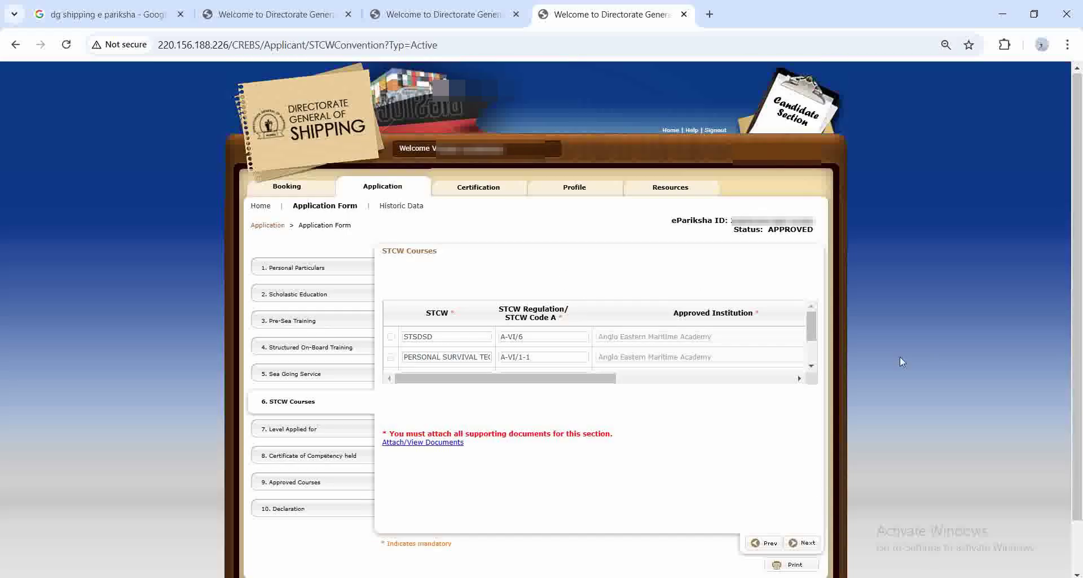
{"action": "left_click", "coordinate": [815, 367]}
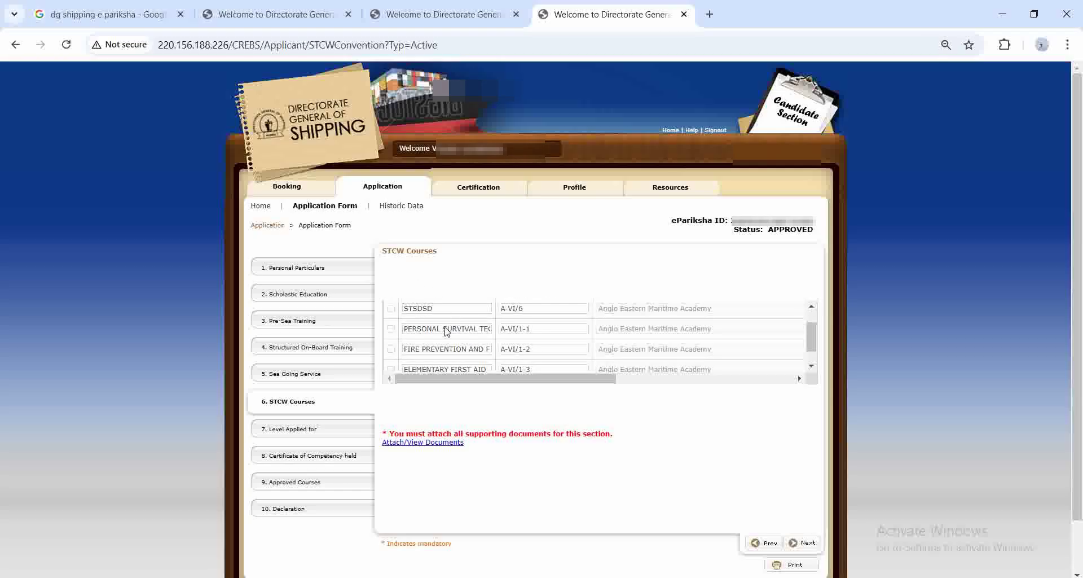
{"action": "left_click", "coordinate": [812, 366]}
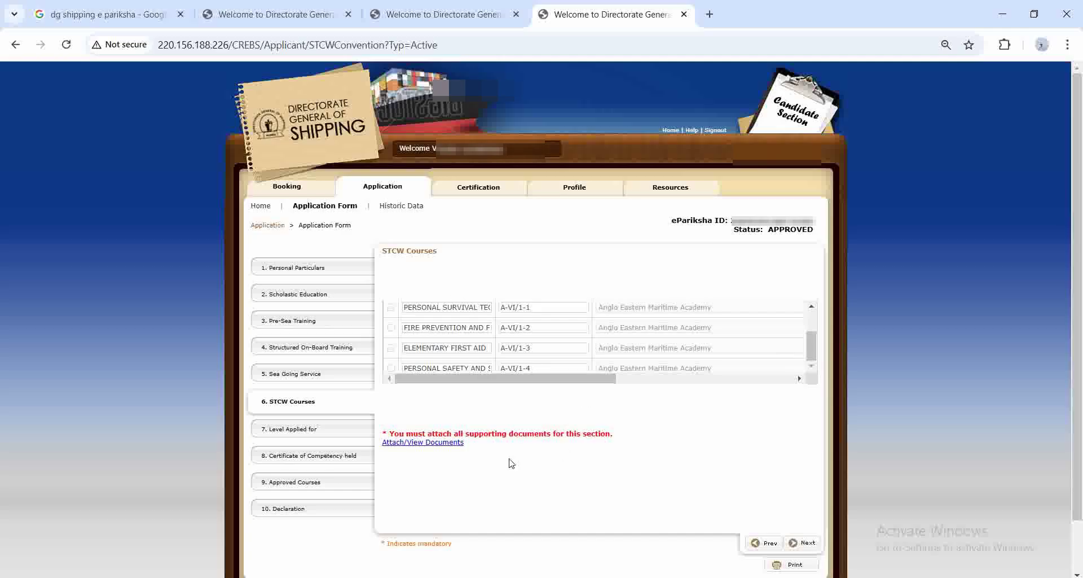
Step: View the STCW supporting documents, close the document list, and recheck the remaining STCW course rows
{"action": "left_click", "coordinate": [448, 445]}
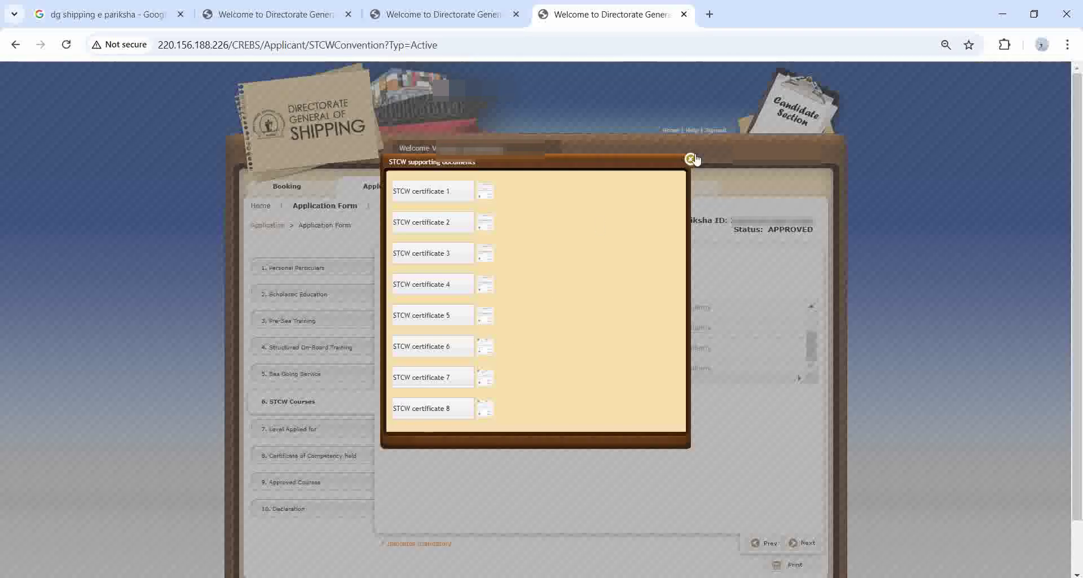
{"action": "scroll", "coordinate": [503, 319], "scroll_direction": "down", "scroll_amount": 1}
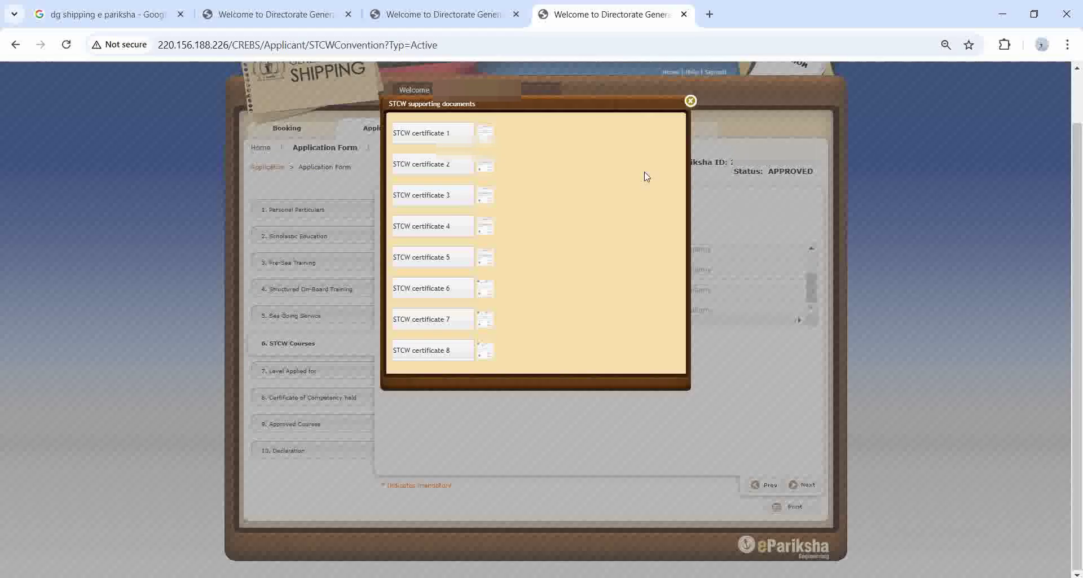
{"action": "scroll", "coordinate": [646, 177], "scroll_direction": "up", "scroll_amount": 1}
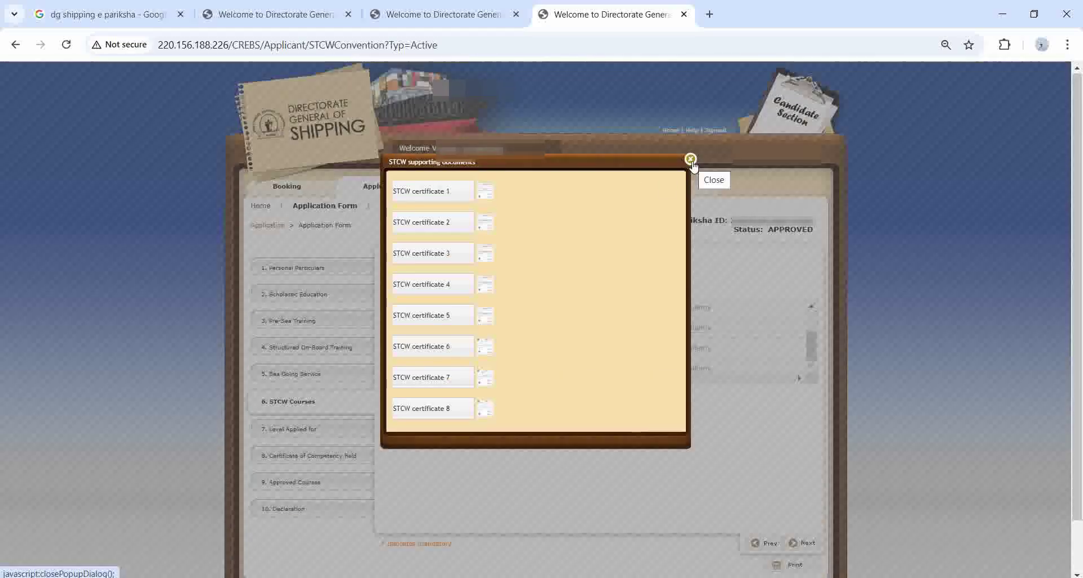
{"action": "left_click", "coordinate": [691, 160]}
{"action": "scroll", "coordinate": [482, 310], "scroll_direction": "down", "scroll_amount": 3}
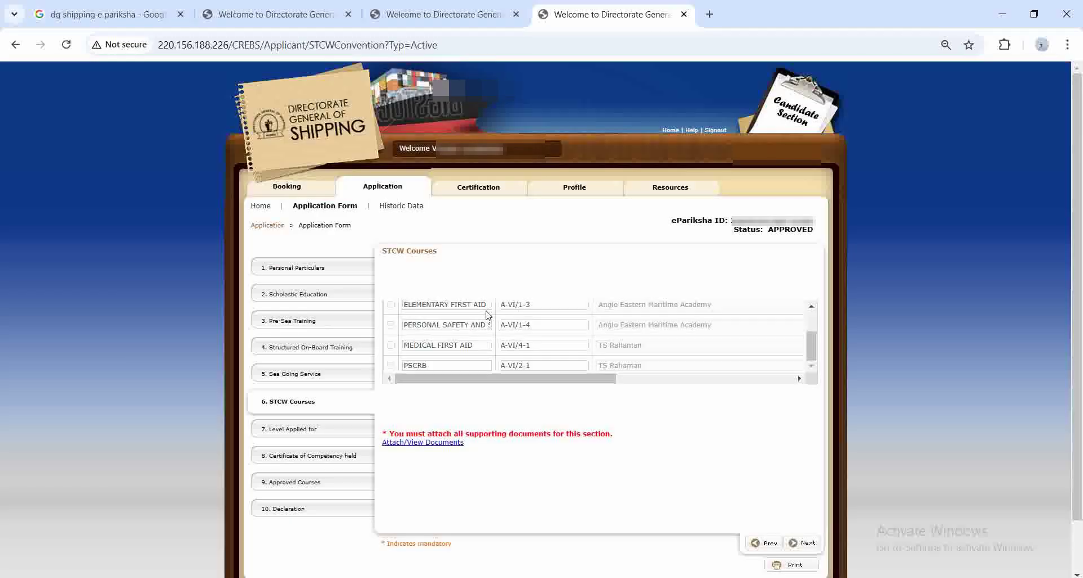
Step: Review the functions ticked in the Level Applied for section and the fields in the Certificate of Competency held section
{"action": "left_click", "coordinate": [302, 428]}
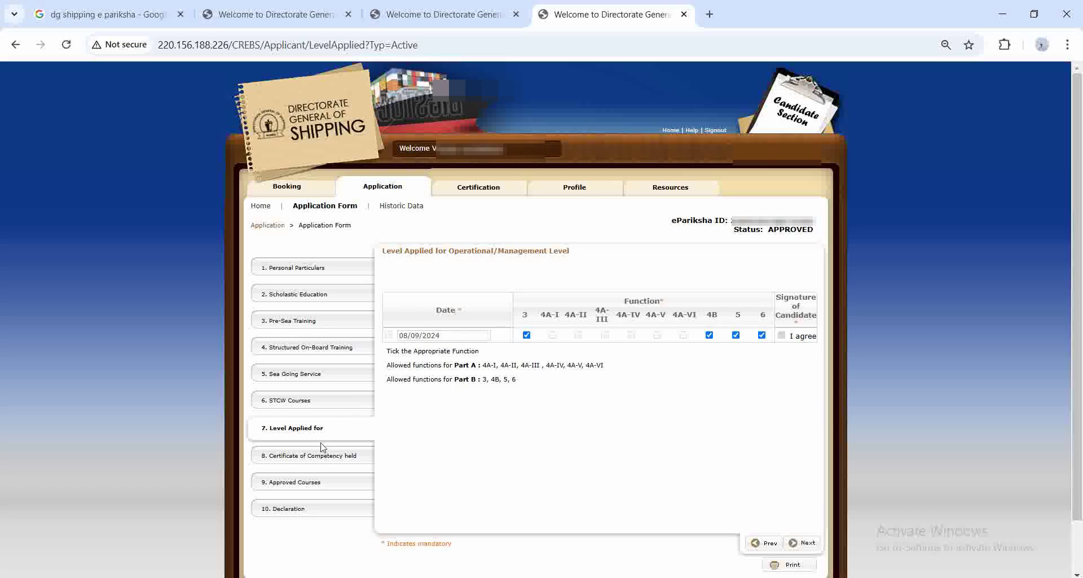
{"action": "left_click", "coordinate": [315, 461]}
{"action": "scroll", "coordinate": [583, 339], "scroll_direction": "down", "scroll_amount": 2}
{"action": "scroll", "coordinate": [583, 338], "scroll_direction": "up", "scroll_amount": 2}
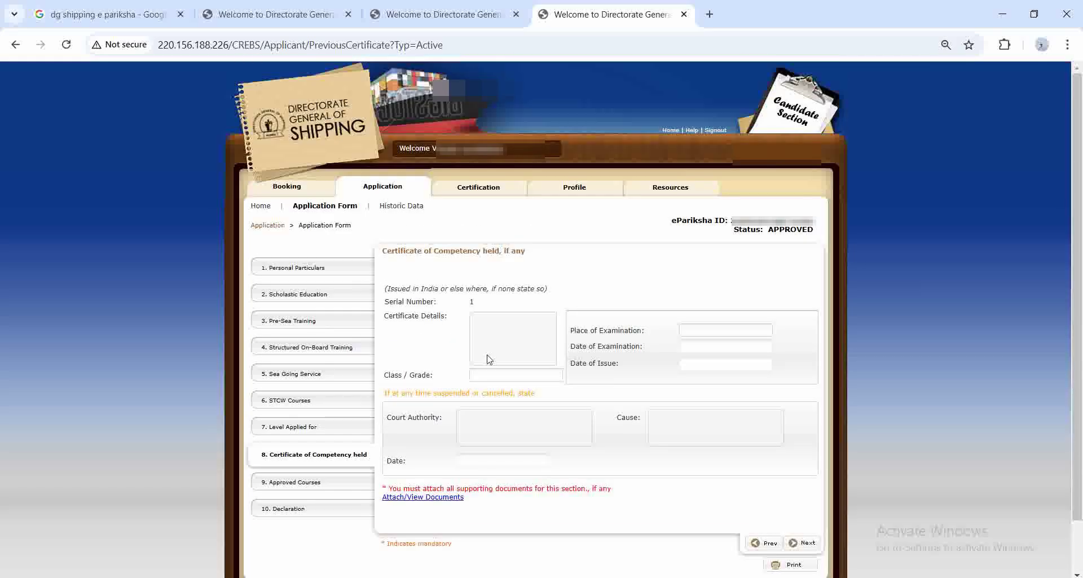
Step: Open the Approved Courses section and review the engine room simulator course row across to its To date and Remarks columns
{"action": "left_click", "coordinate": [300, 486]}
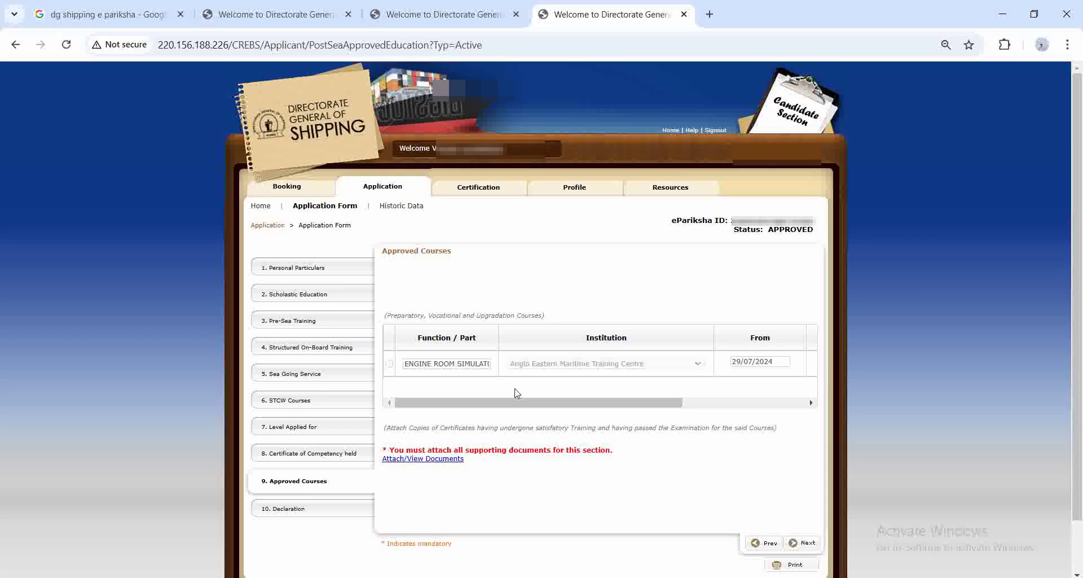
{"action": "left_click_drag", "start_coordinate": [479, 405], "coordinate": [627, 408]}
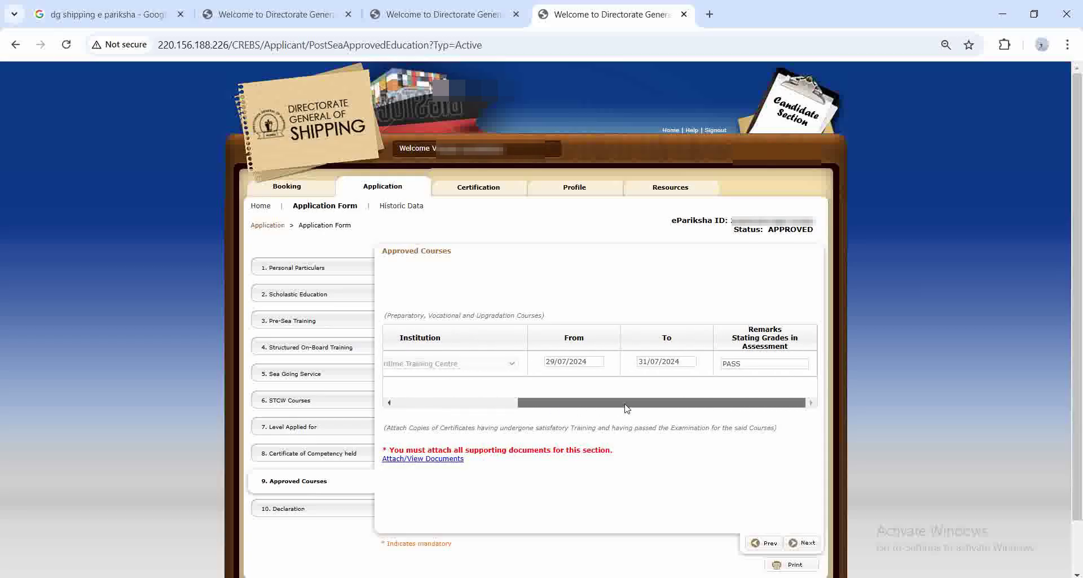
{"action": "left_click_drag", "start_coordinate": [702, 404], "coordinate": [460, 412]}
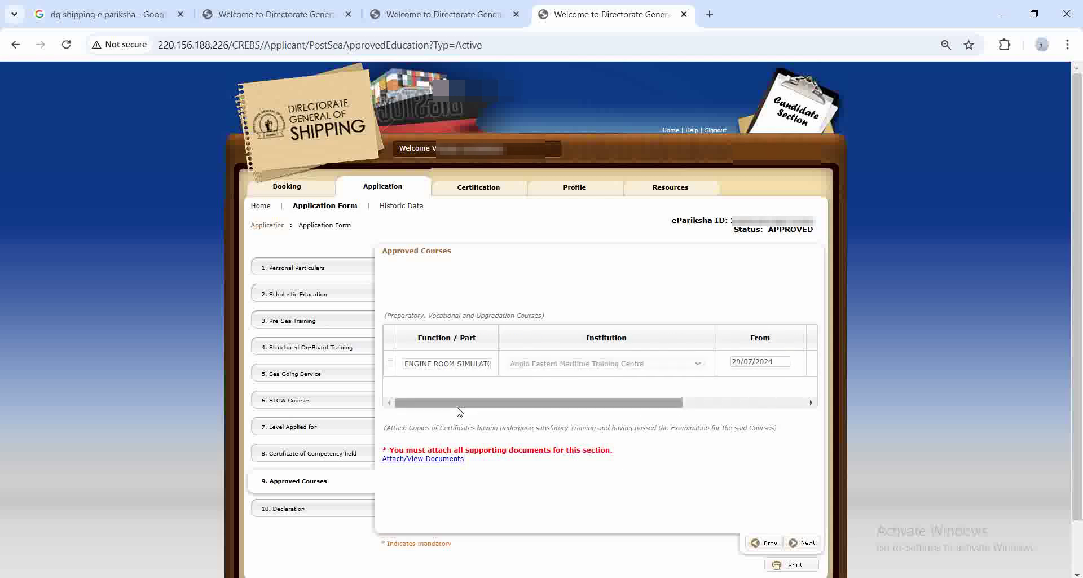
Step: Open and close the Approved Courses supporting documents, and view the Declaration section
{"action": "left_click", "coordinate": [447, 458]}
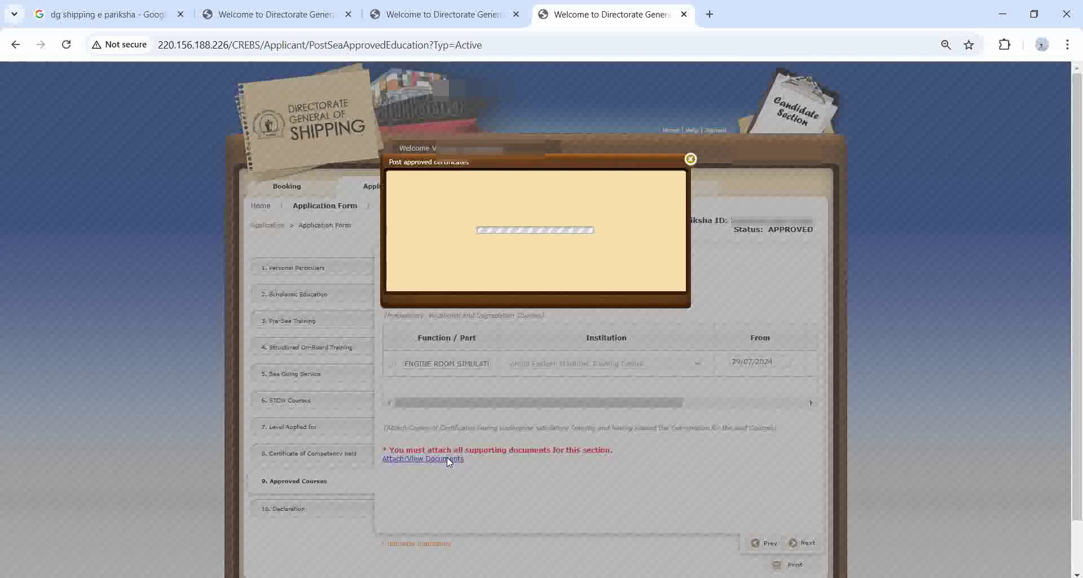
{"action": "left_click", "coordinate": [691, 160]}
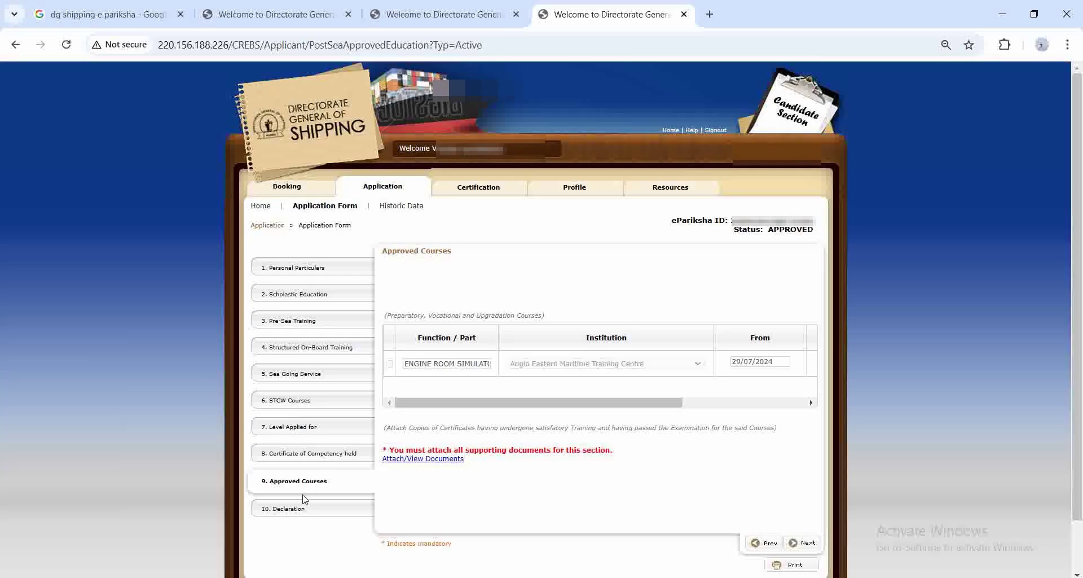
{"action": "left_click", "coordinate": [293, 509]}
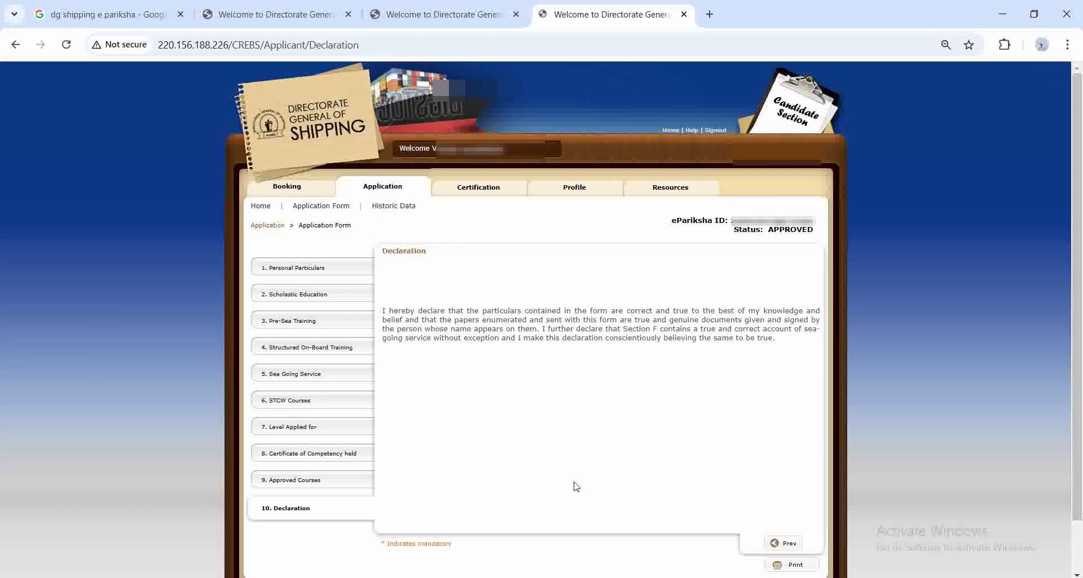